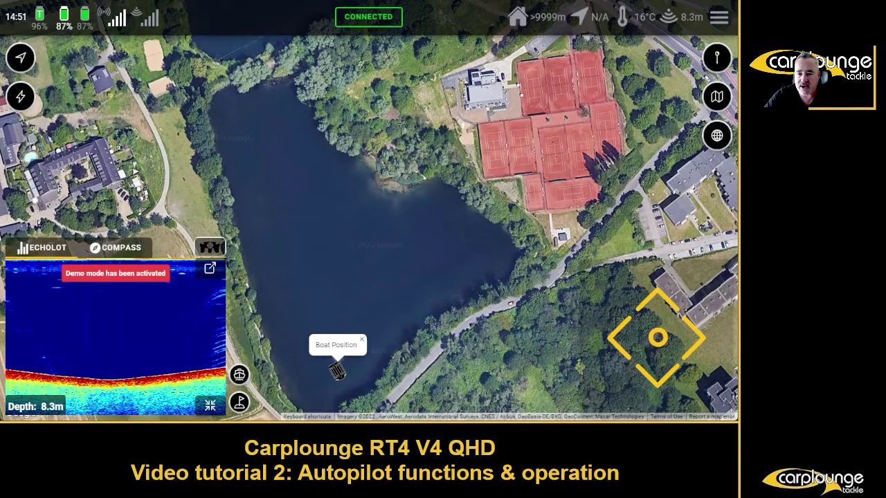
- Save the current coordinate as a point named Home
left_click(383, 213)
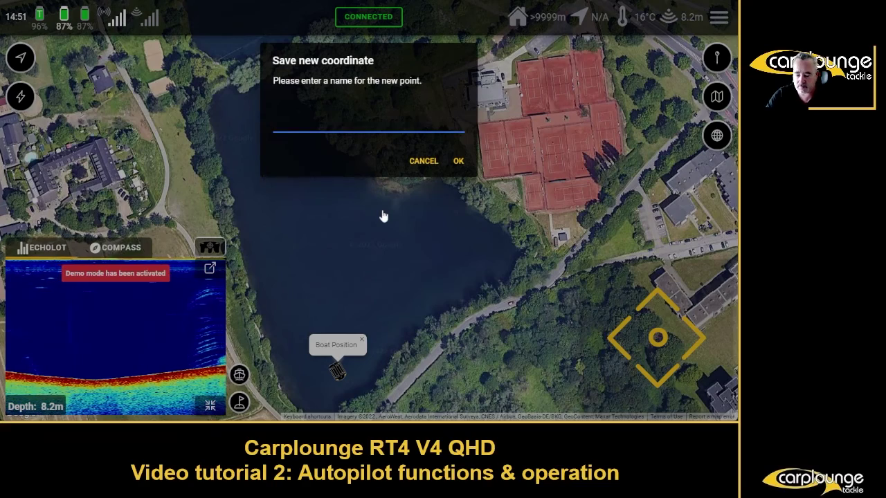
type("Home")
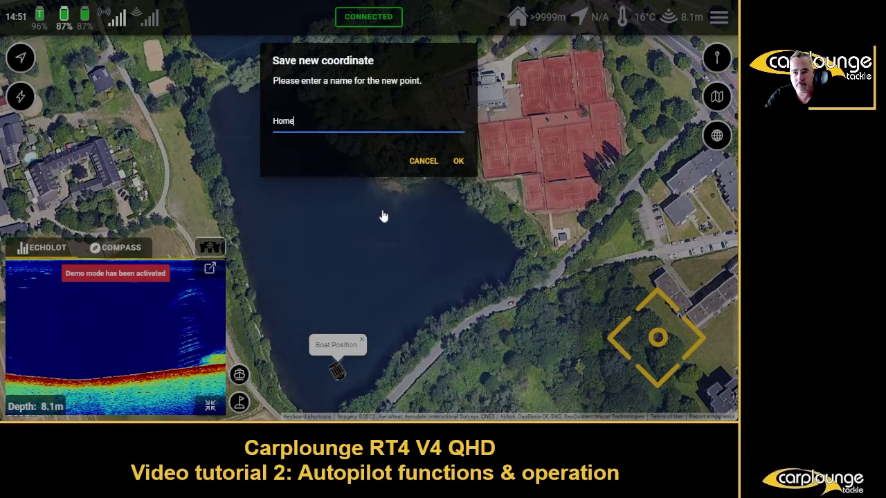
left_click(456, 161)
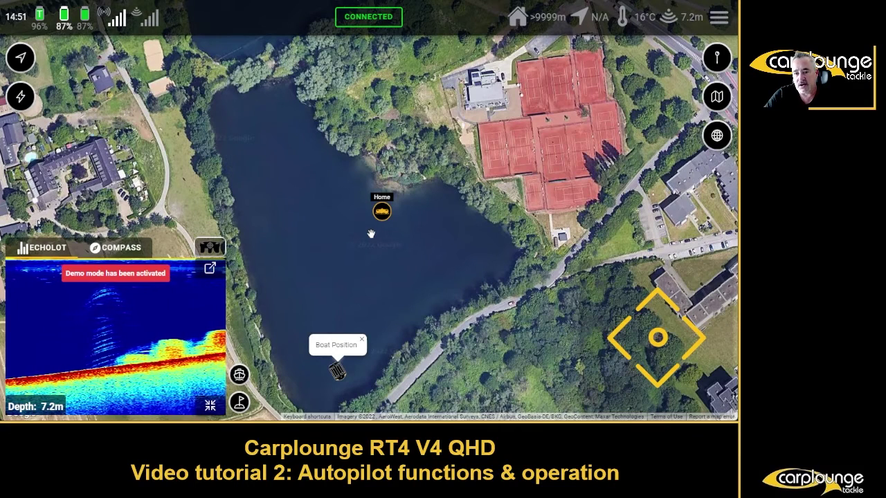
- Save a second point named Test and bring up its options
left_click(317, 246)
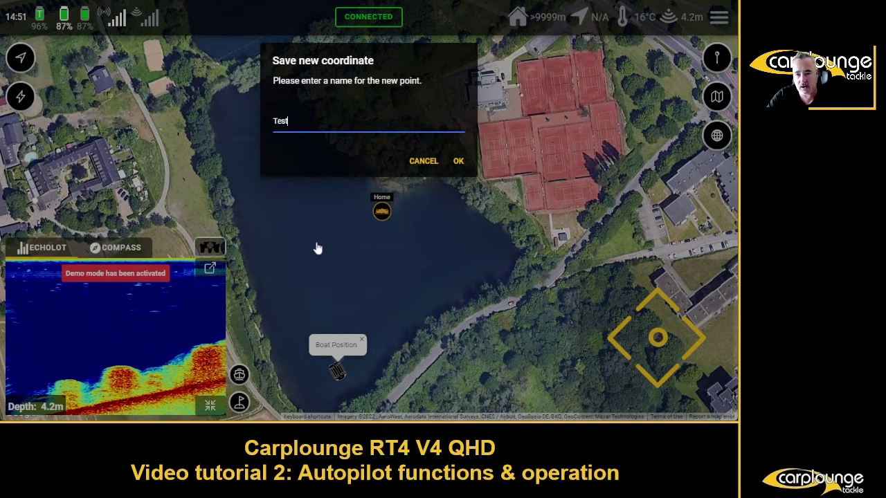
left_click(456, 160)
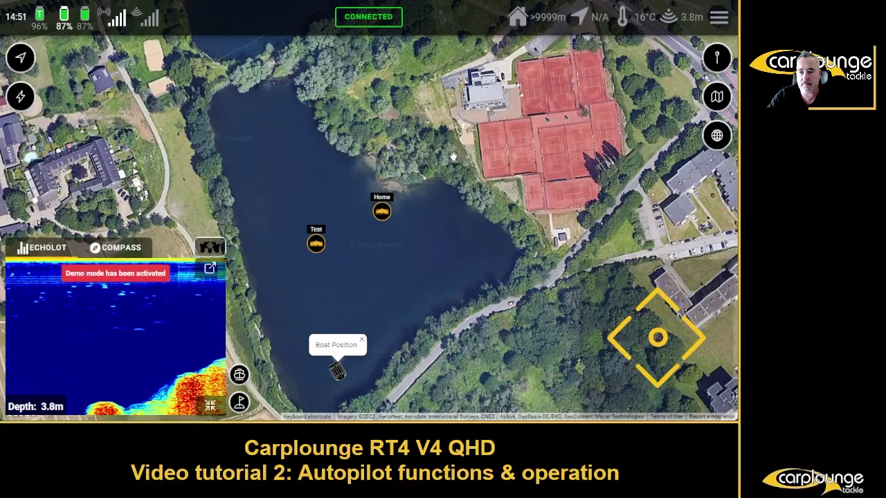
left_click(318, 246)
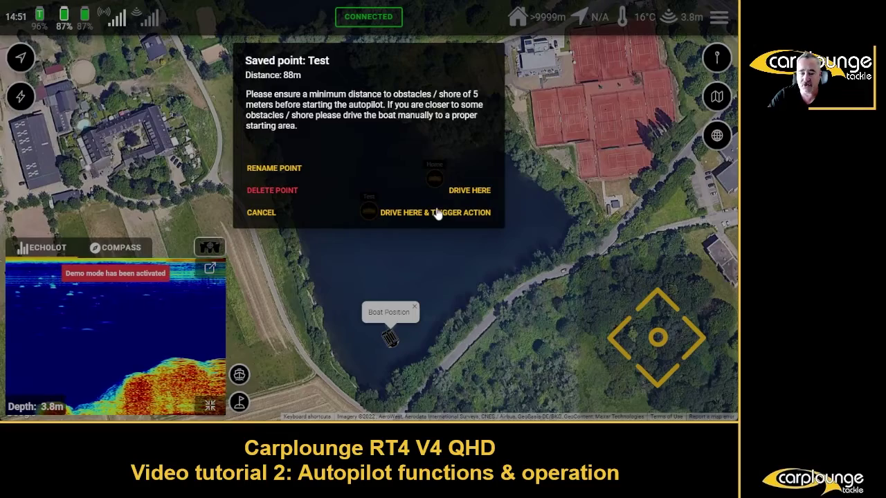
- Drive the boat to the Test point on autopilot at 100% cruising speed
left_click(469, 191)
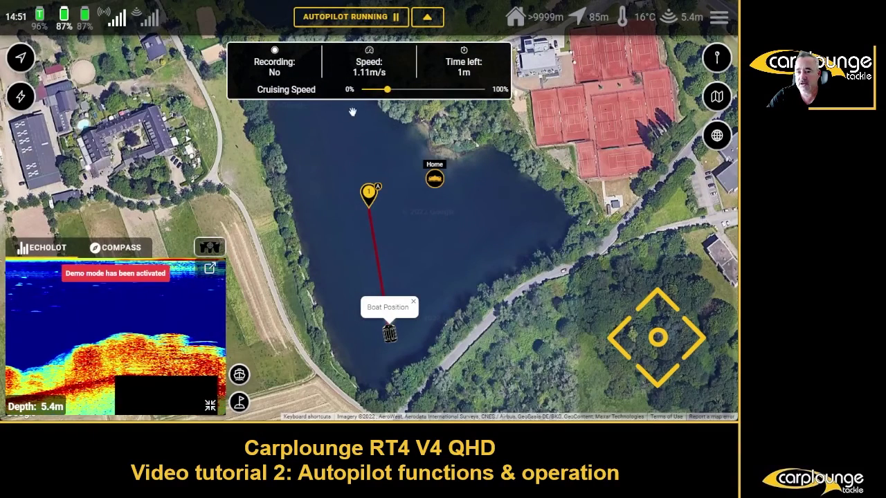
left_click_drag(387, 89, 485, 89)
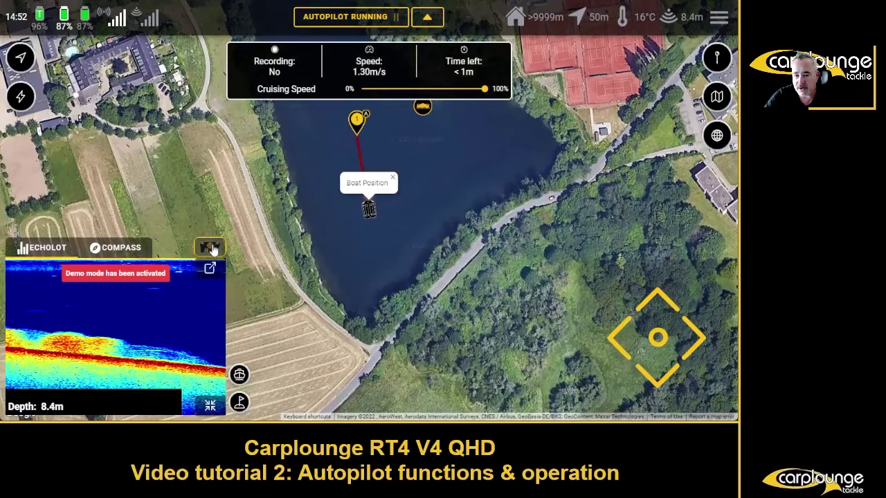
left_click_drag(300, 169, 316, 267)
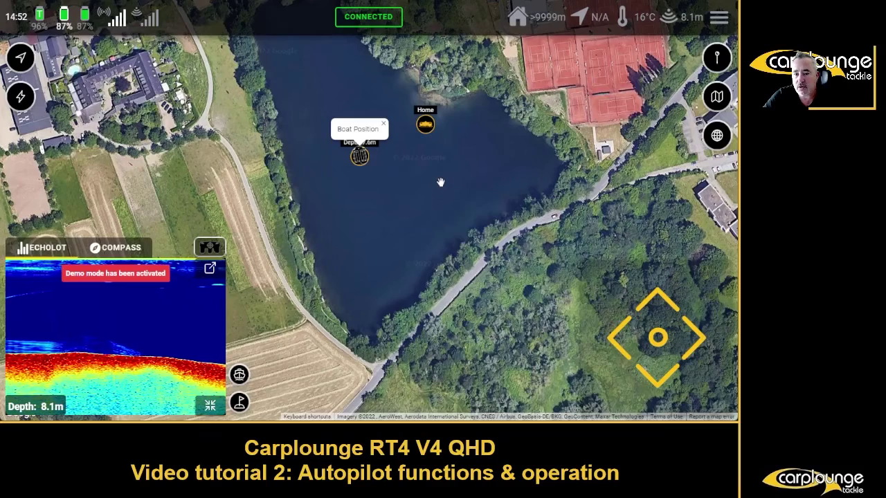
- Save a new point named test1 on the lake
left_click(440, 181)
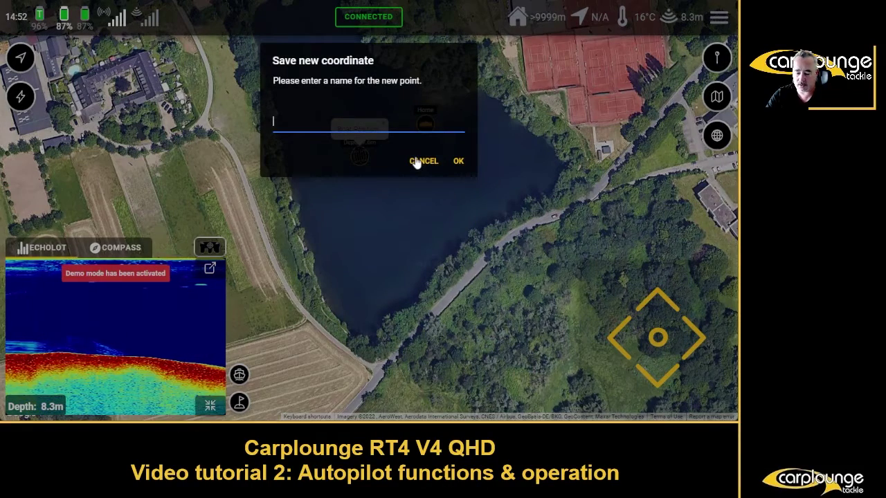
type("test1")
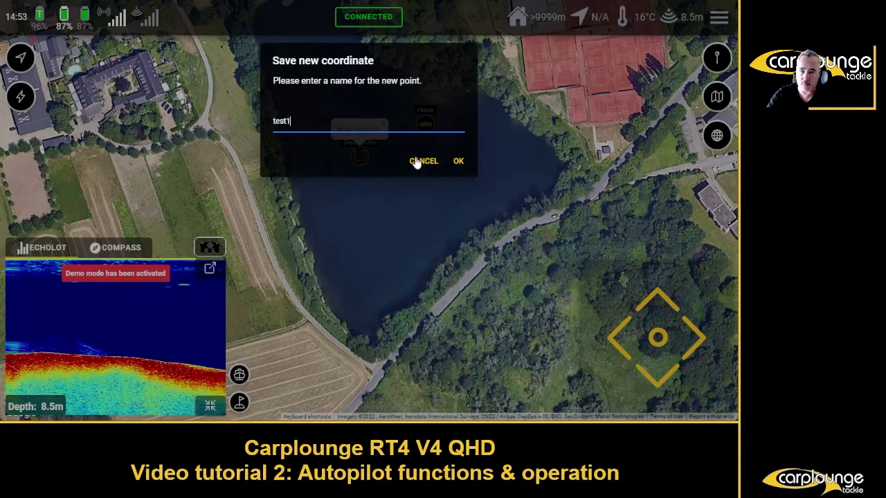
left_click(458, 162)
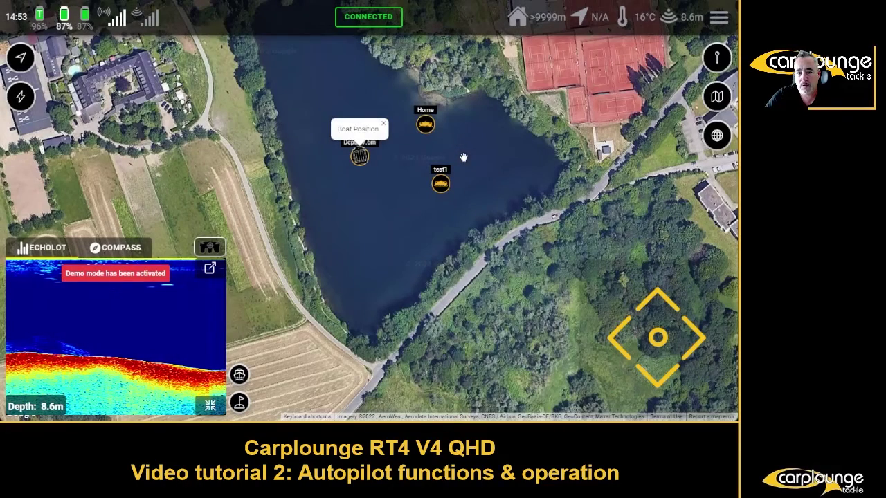
- Choose Drive Here & Trigger Action for test1 with a Hopper action
left_click(440, 184)
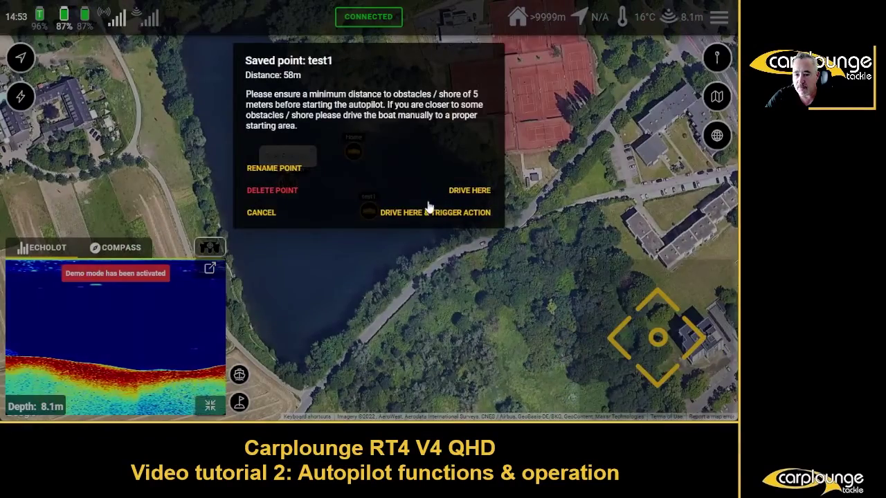
left_click(417, 213)
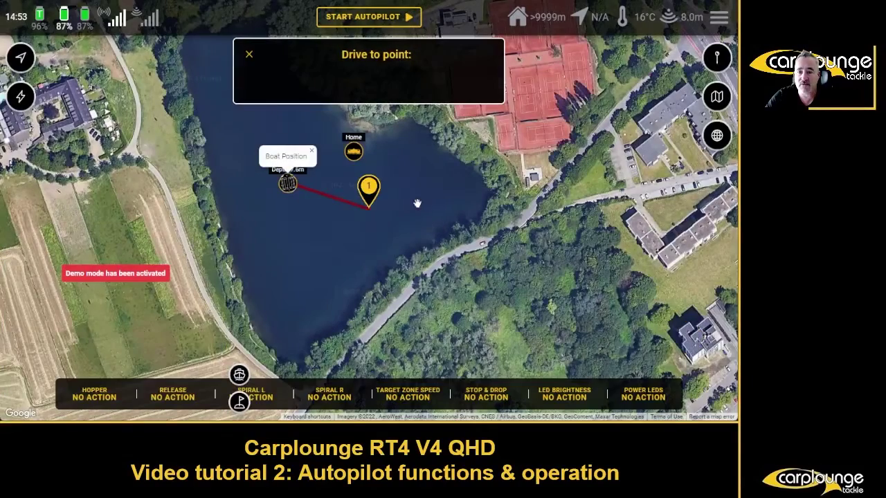
left_click(95, 396)
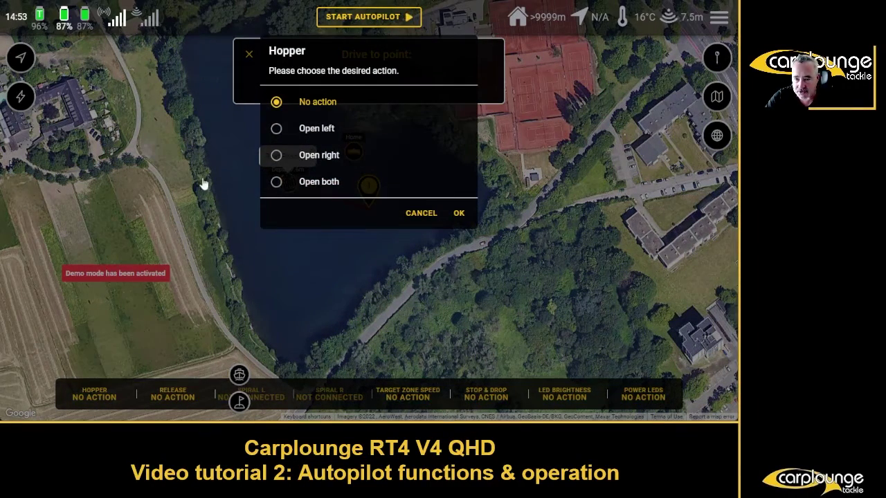
- Set test1's action to open both hoppers with Stop & Drop, then start and pause autopilot
left_click(277, 183)
left_click(459, 214)
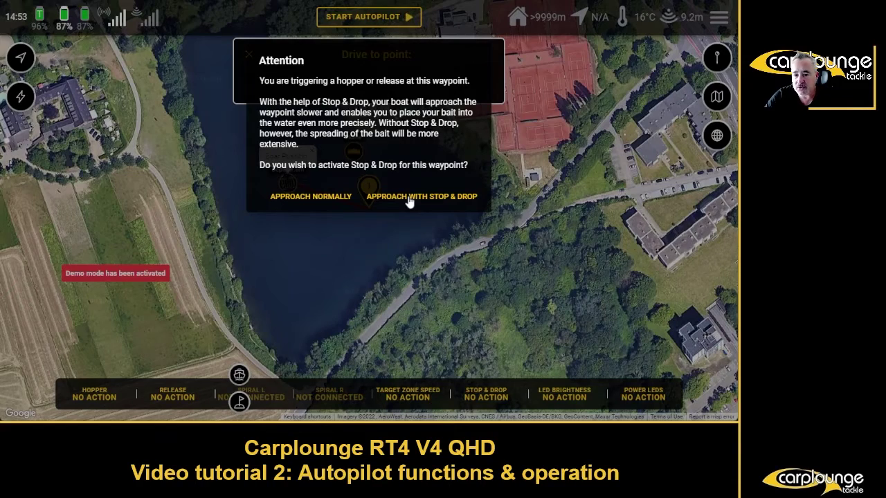
left_click(409, 198)
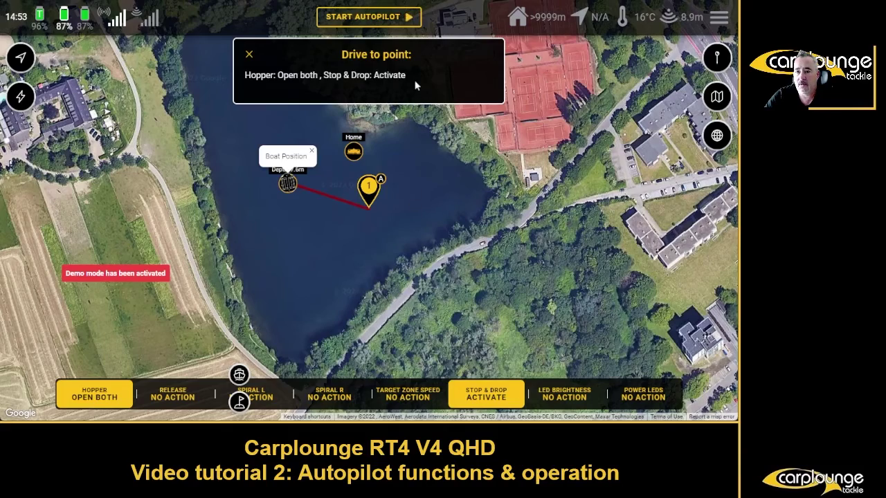
left_click(368, 18)
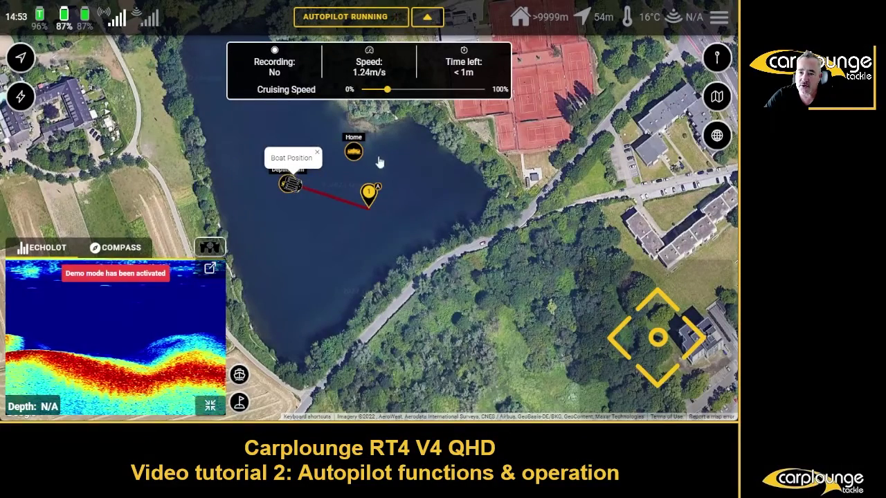
left_click(395, 19)
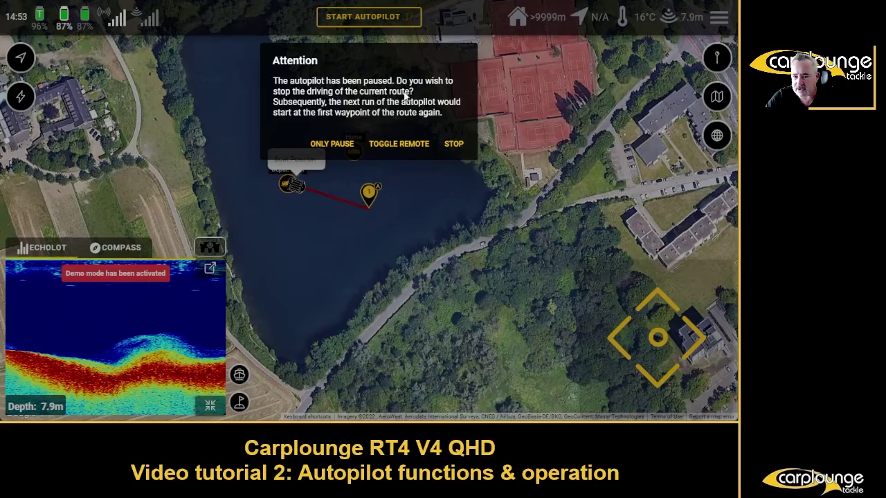
- Resume the paused autopilot run to test1 with cruising speed at 100%
left_click(338, 145)
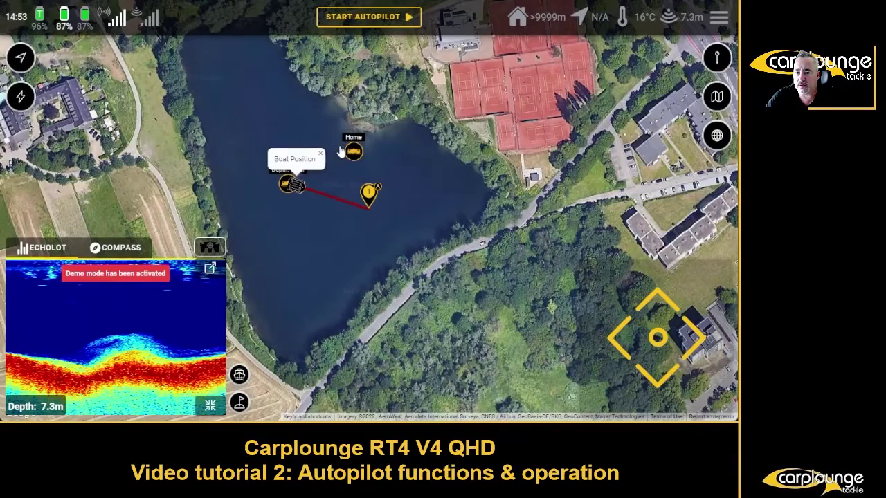
left_click(357, 25)
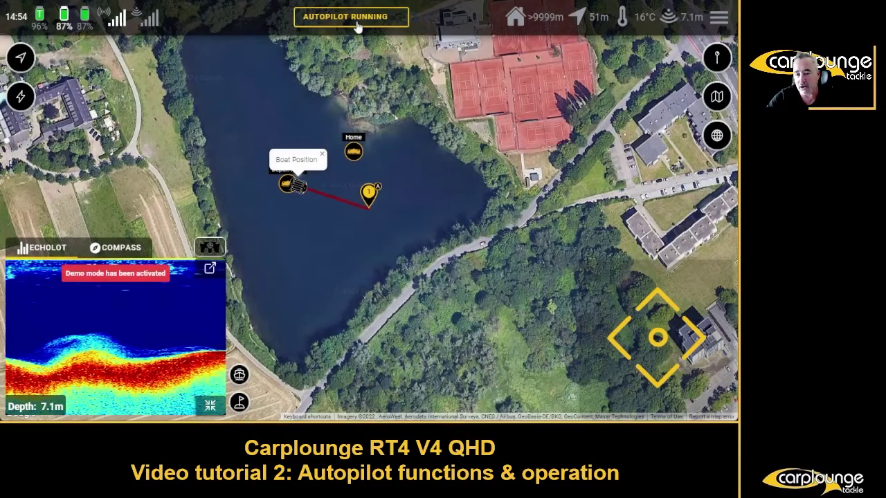
left_click(483, 89)
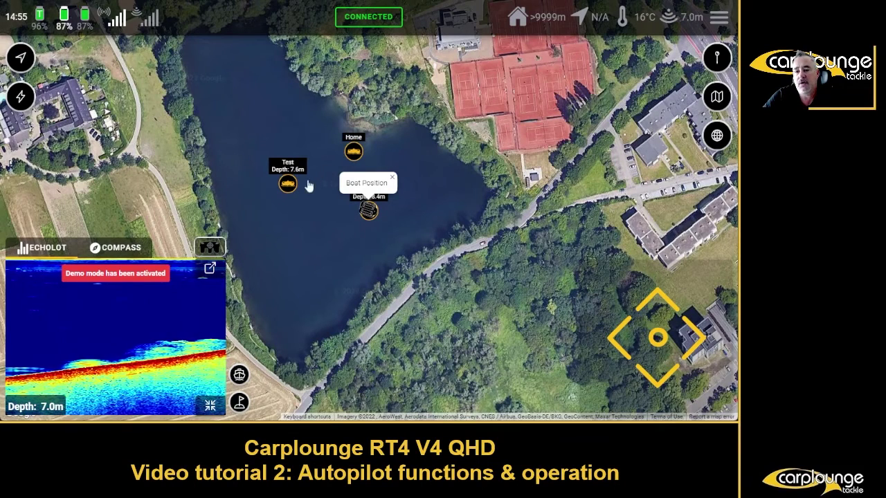
- Create a new route with waypoint 1 in the upper-left lake and pick its Hopper action
left_click(22, 60)
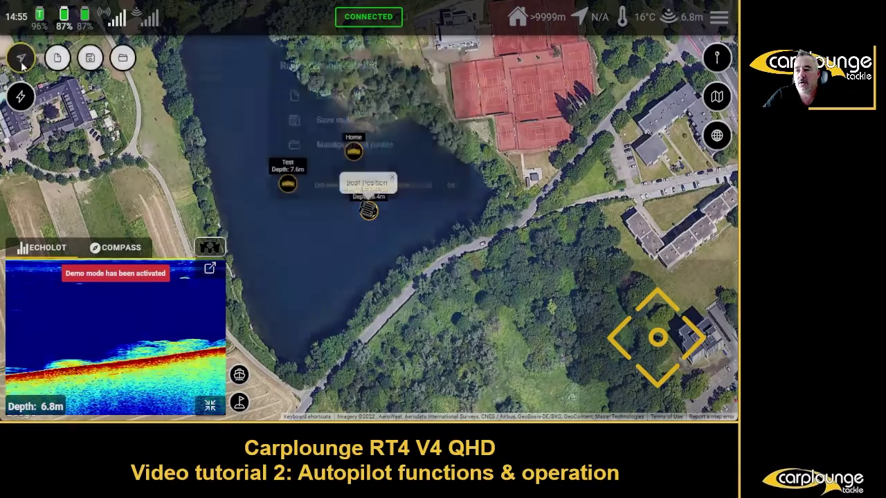
left_click(58, 62)
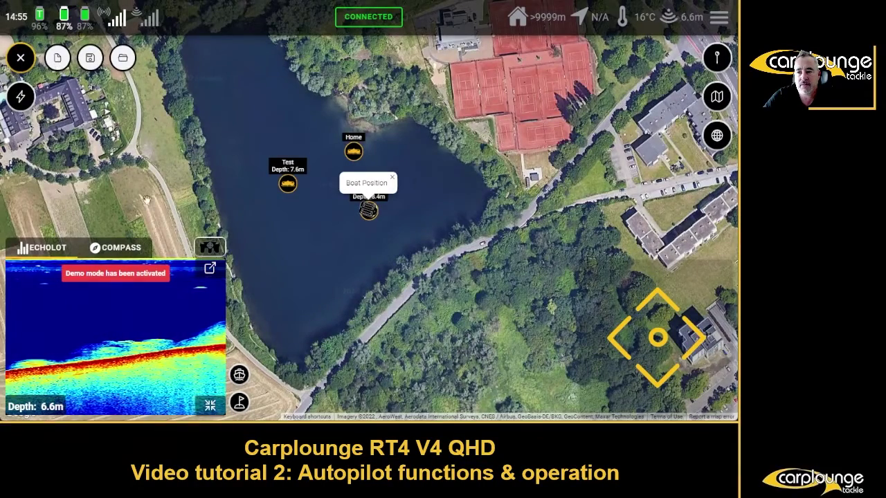
left_click(60, 61)
left_click(59, 60)
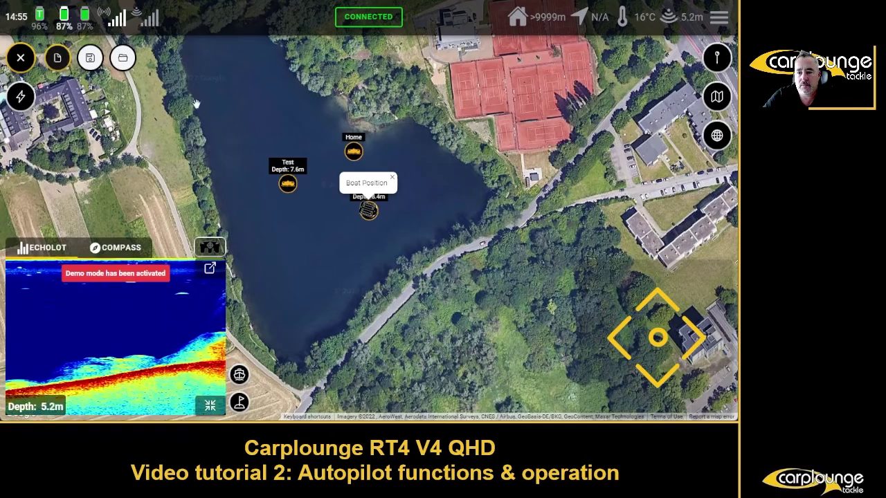
left_click(285, 177)
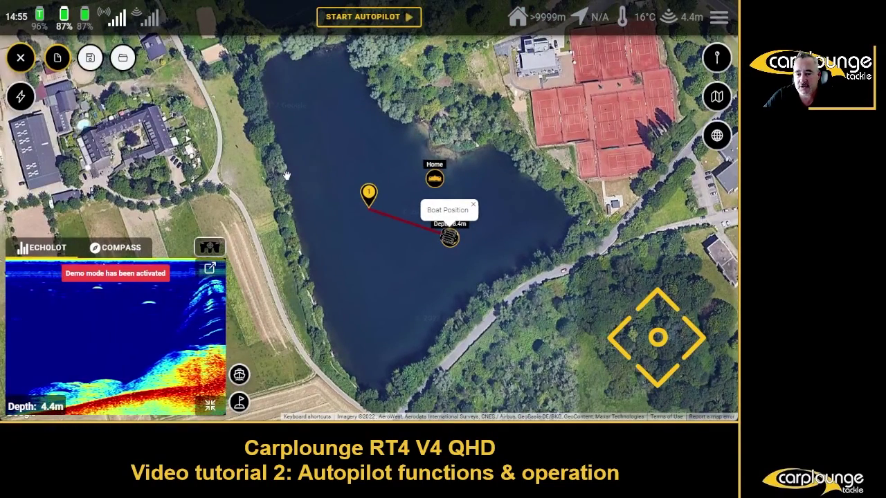
left_click(368, 193)
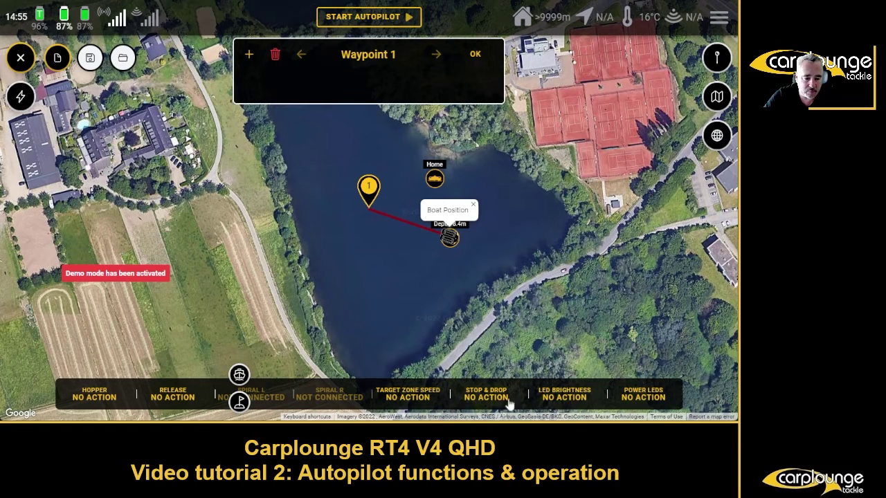
left_click(90, 394)
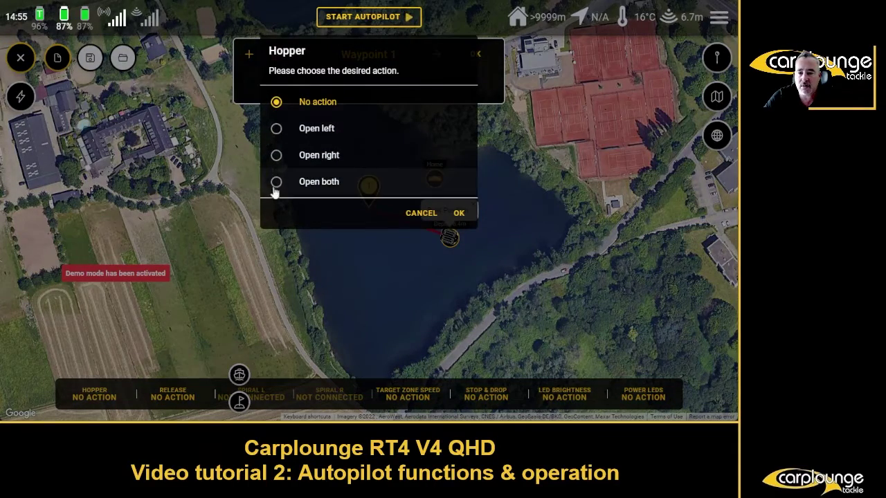
- Make waypoint 1 open both hoppers on a normal approach without Stop & Drop
left_click(275, 188)
left_click(459, 213)
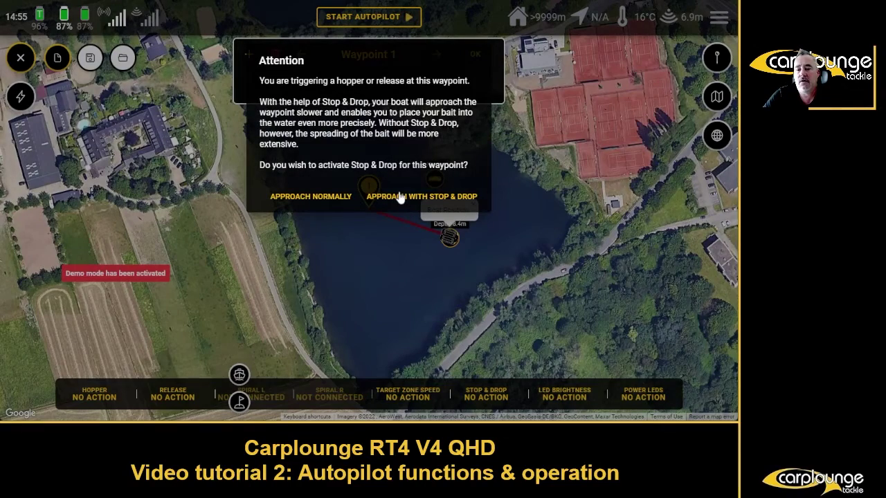
left_click(324, 196)
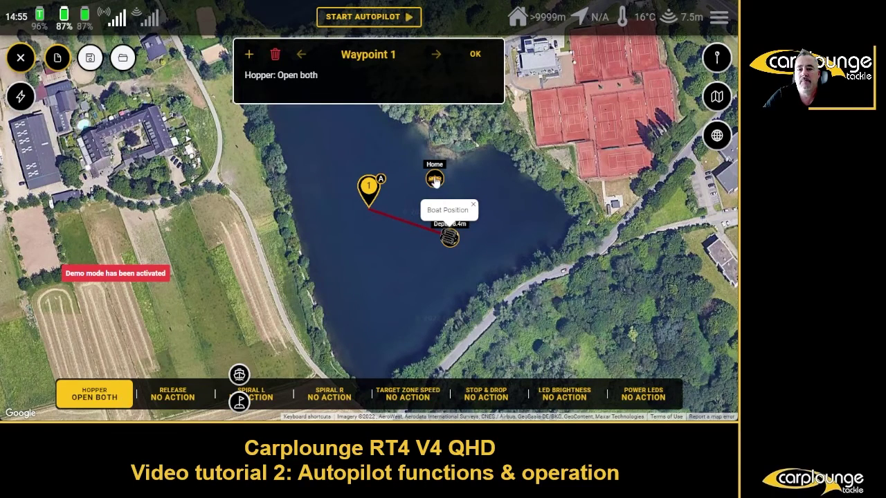
left_click_drag(436, 182, 370, 214)
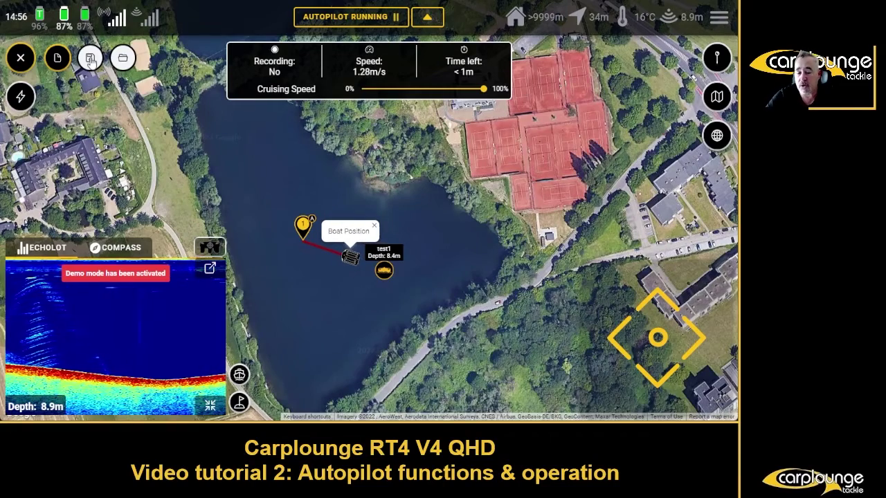
- Save the current route under the name 'test route'
left_click(90, 58)
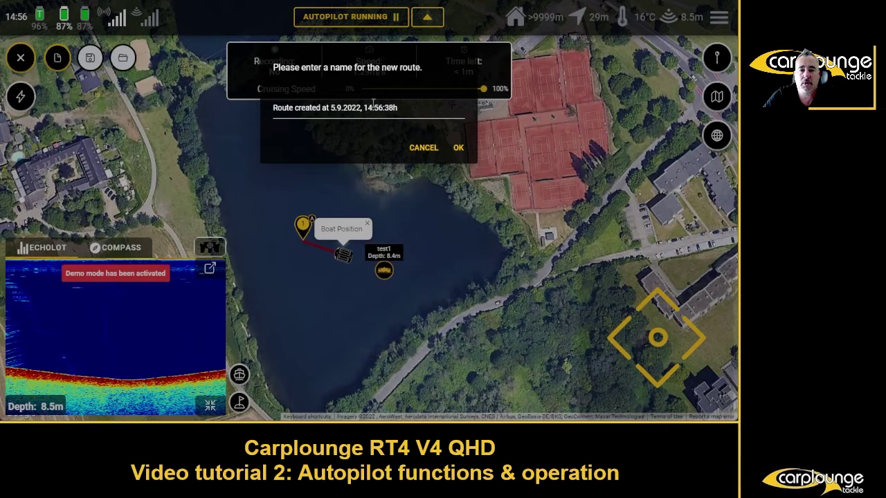
left_click_drag(406, 113, 253, 116)
type("test")
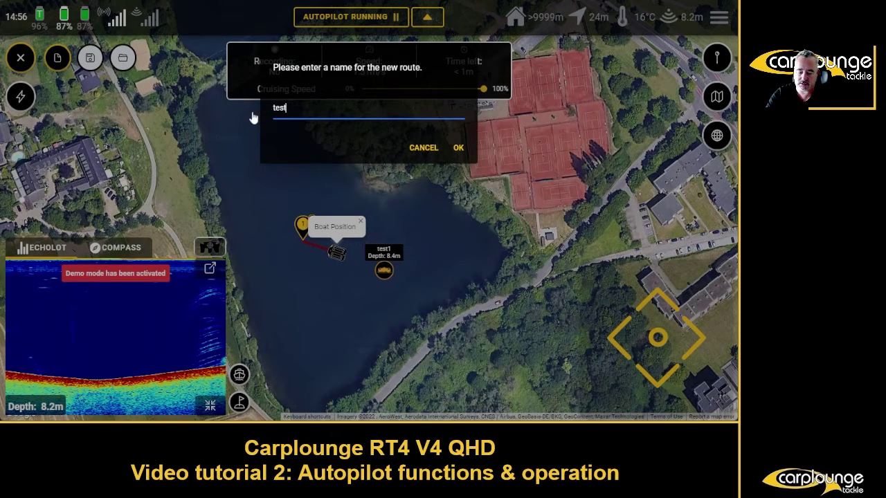
type(" route")
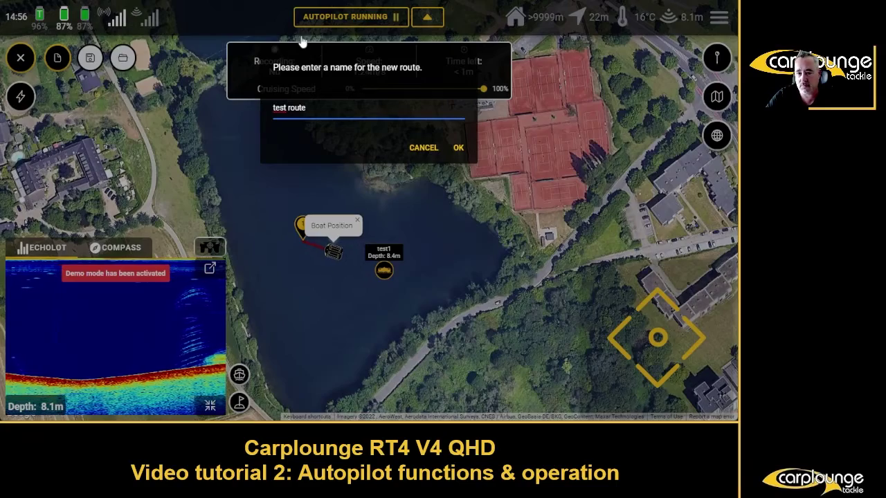
left_click(458, 148)
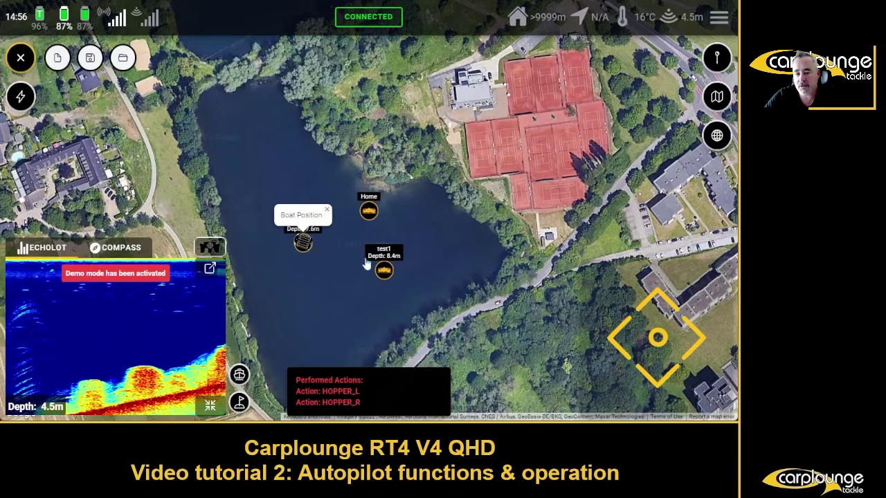
- Drive the boat to Home on autopilot at full cruising speed, then open the route planner
left_click(369, 217)
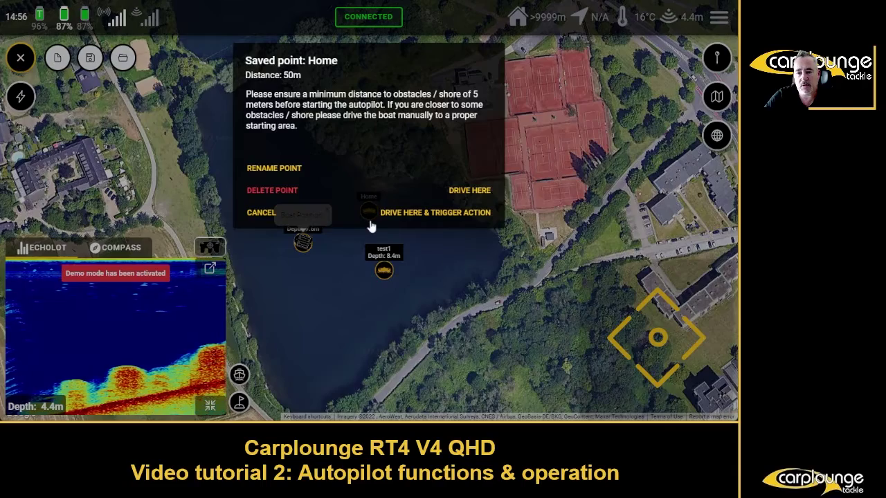
left_click(460, 193)
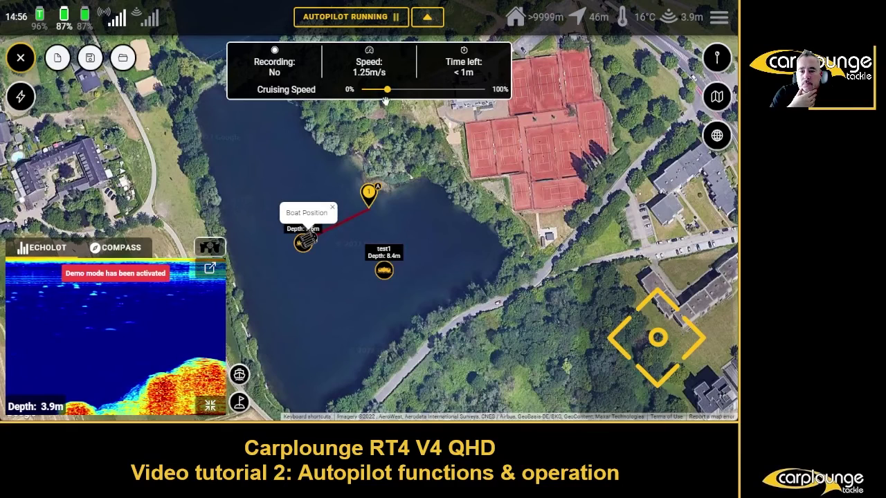
left_click_drag(387, 89, 493, 105)
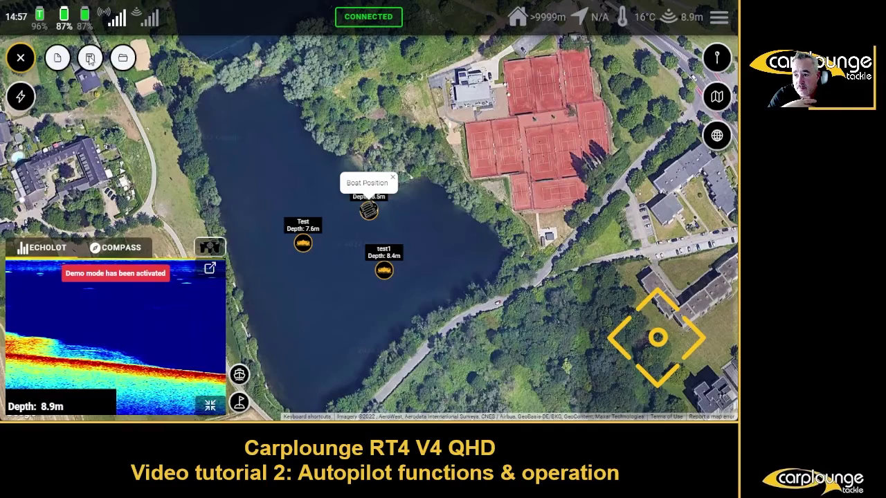
left_click(21, 59)
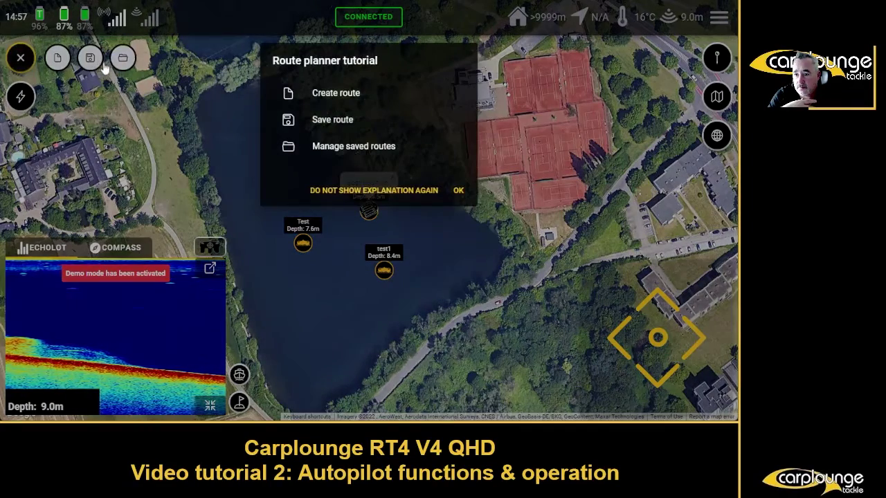
- Start a fresh route with test1 as waypoint 1 and open that waypoint's settings
left_click(94, 63)
left_click(21, 58)
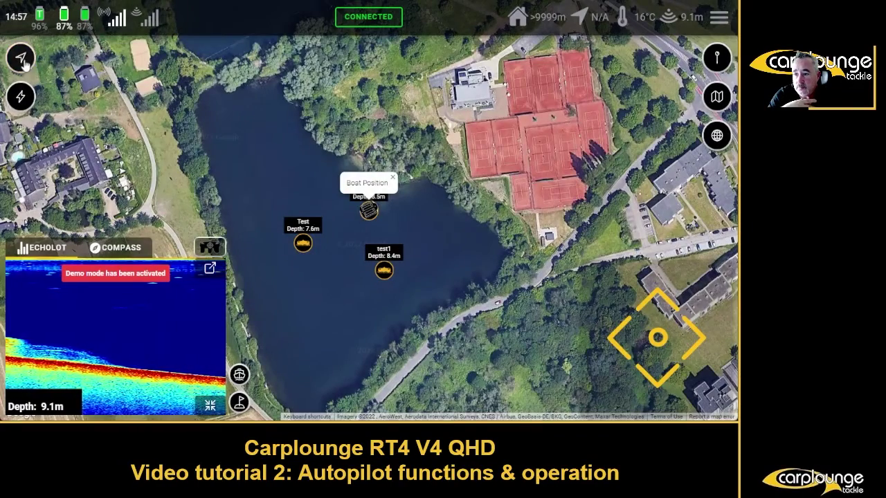
left_click(20, 58)
left_click(73, 58)
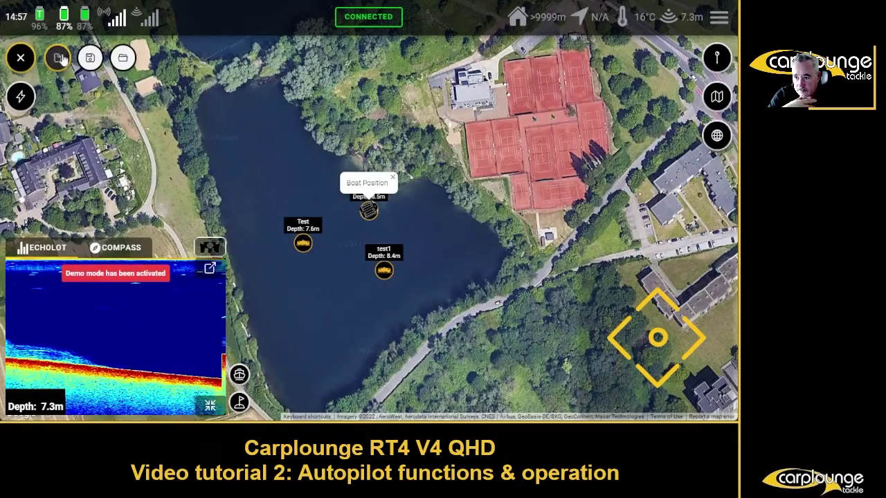
left_click(385, 271)
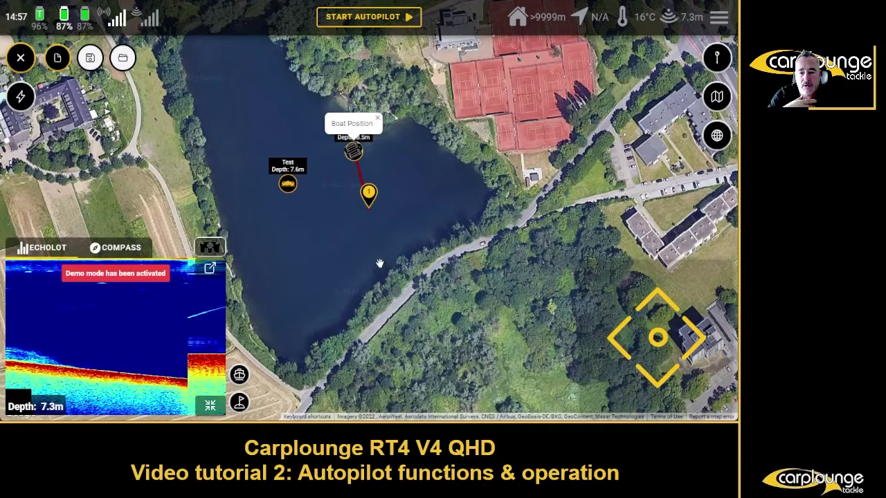
left_click(367, 192)
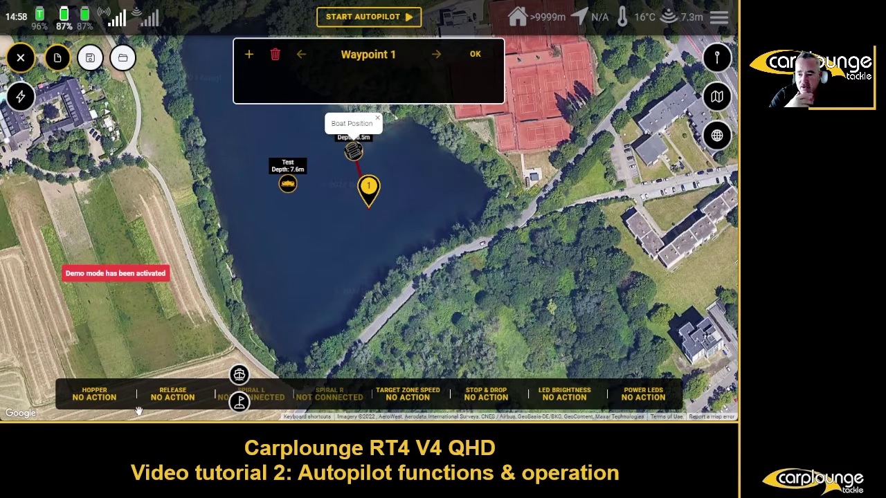
- Give waypoint 1 the hopper action 'Open both' and the 'Approach with Stop & Drop' option
left_click(96, 398)
left_click(276, 181)
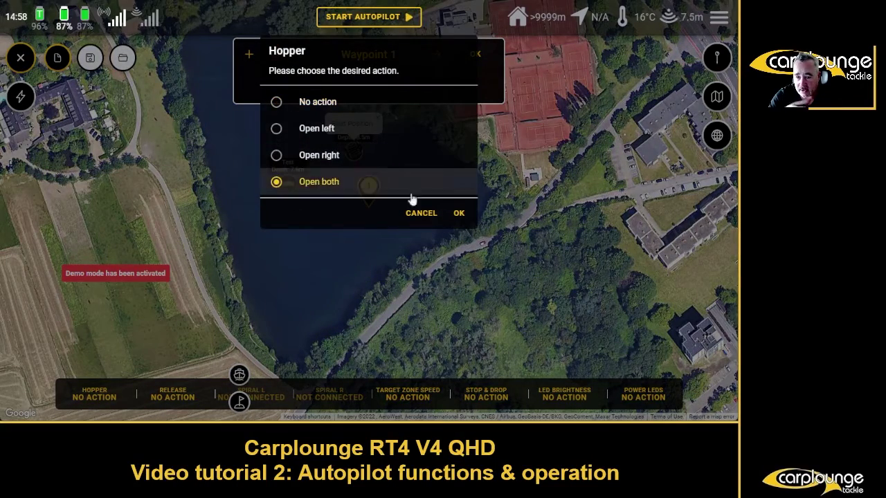
left_click(458, 213)
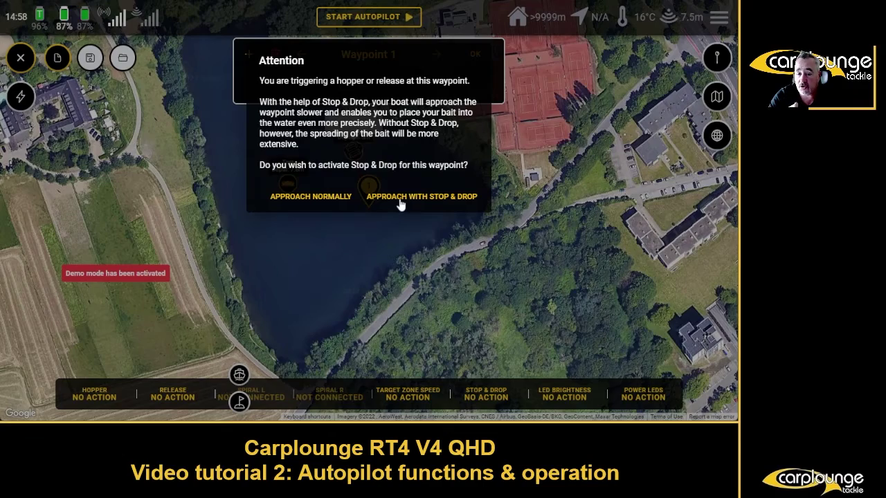
left_click(400, 200)
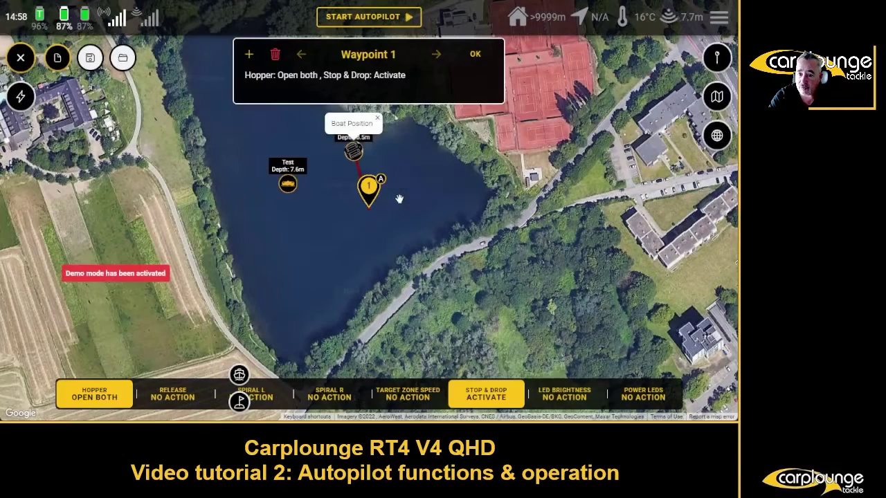
- Centre on the boat, confirm waypoint 1, and drive the route to the test1 spot on autopilot
left_click(360, 152)
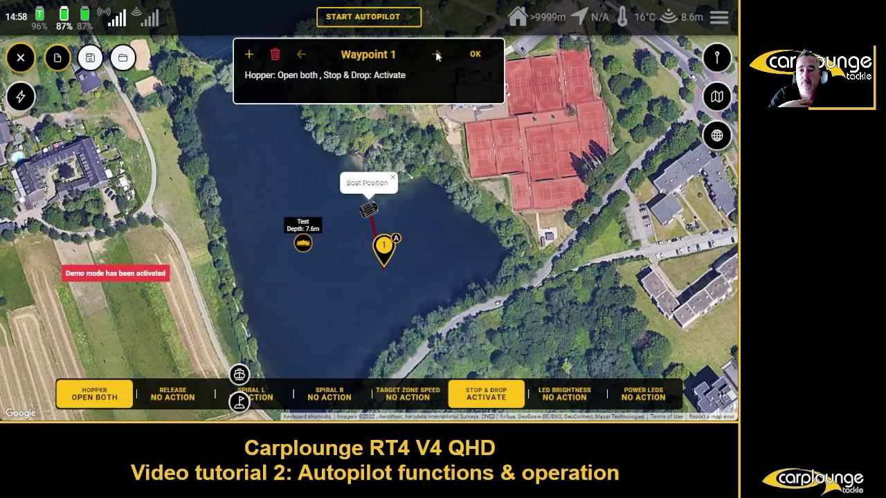
left_click(475, 55)
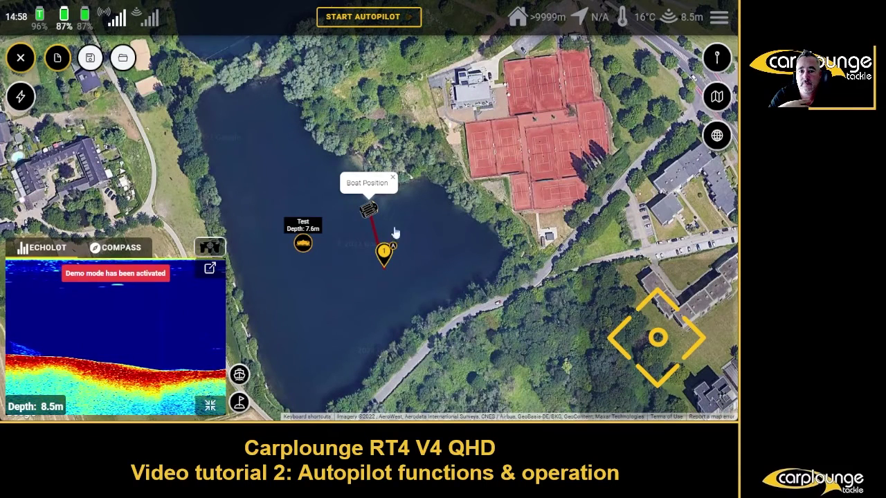
left_click(371, 16)
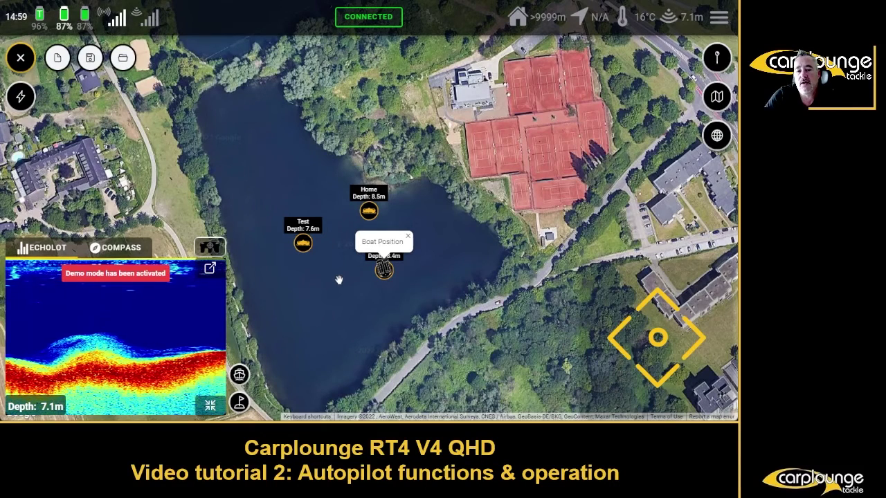
- Save the boat's current position as point 'test3' and send the boat there
left_click(322, 315)
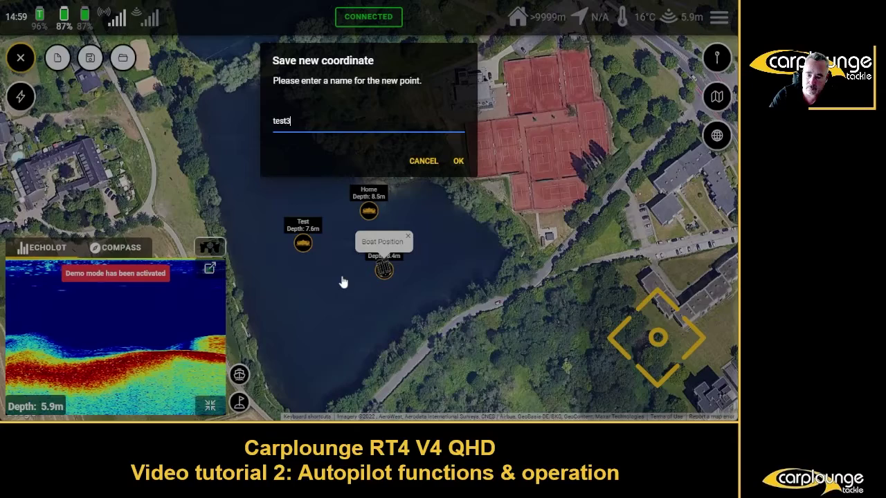
left_click(458, 162)
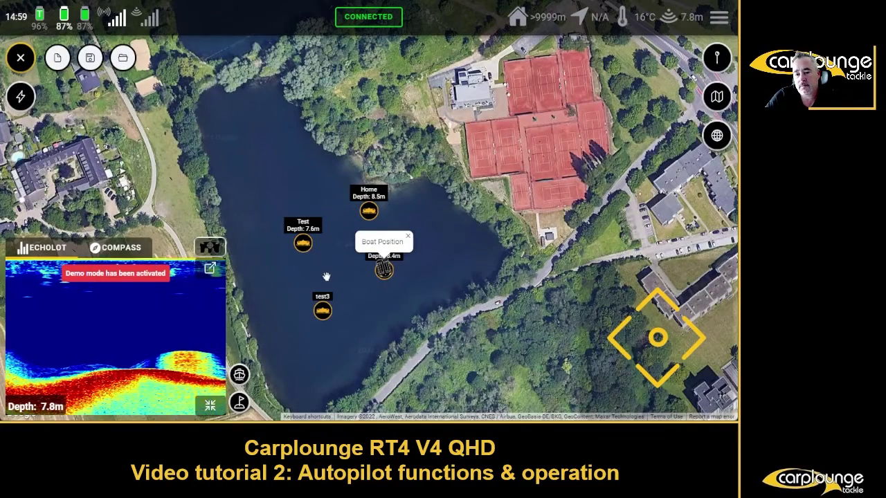
left_click(323, 314)
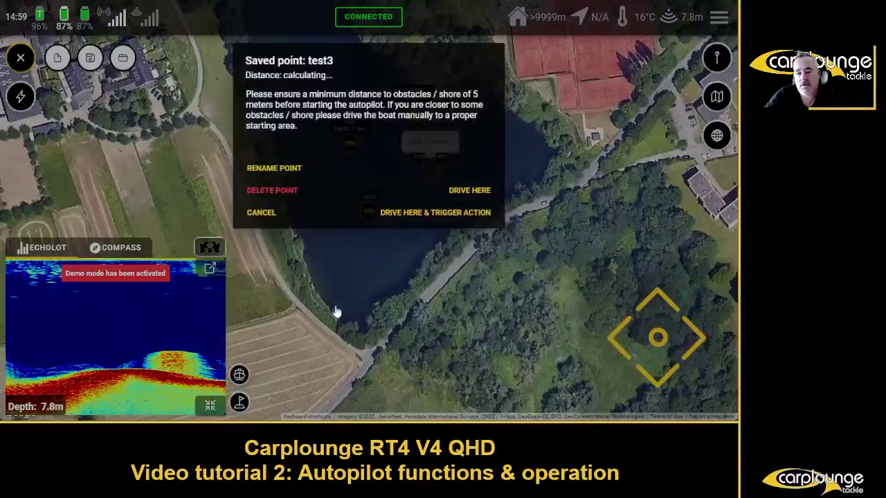
left_click(468, 192)
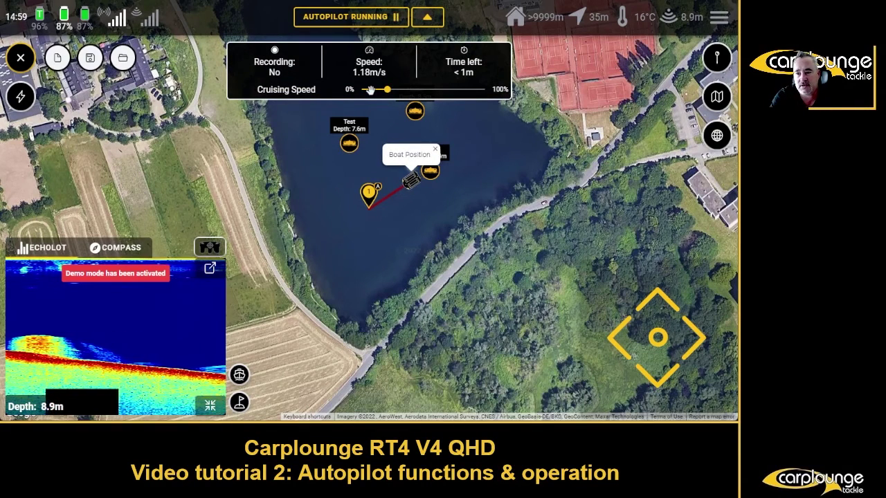
- Stop the autopilot run and begin a new route with a nearby saved point as waypoint 1
left_click(374, 23)
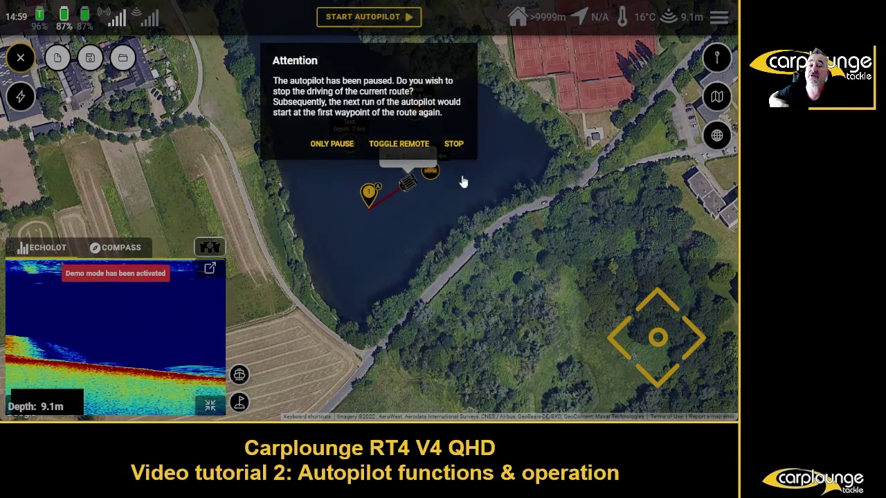
left_click(453, 145)
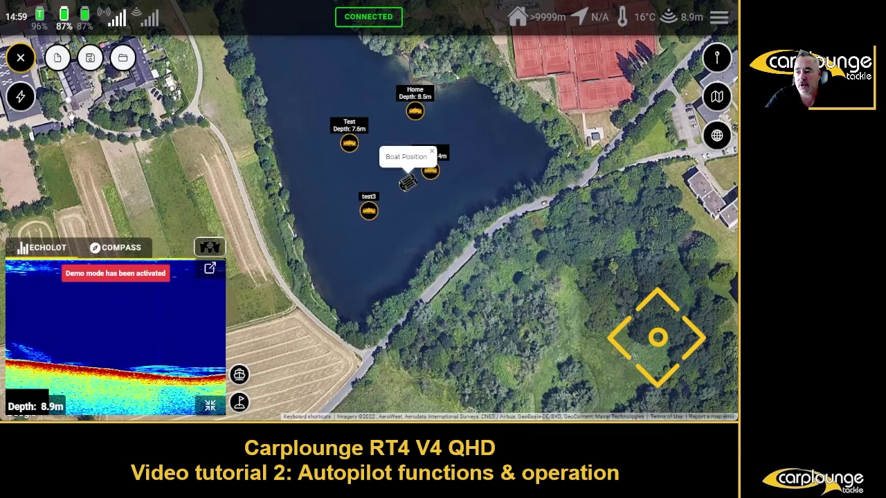
left_click(57, 57)
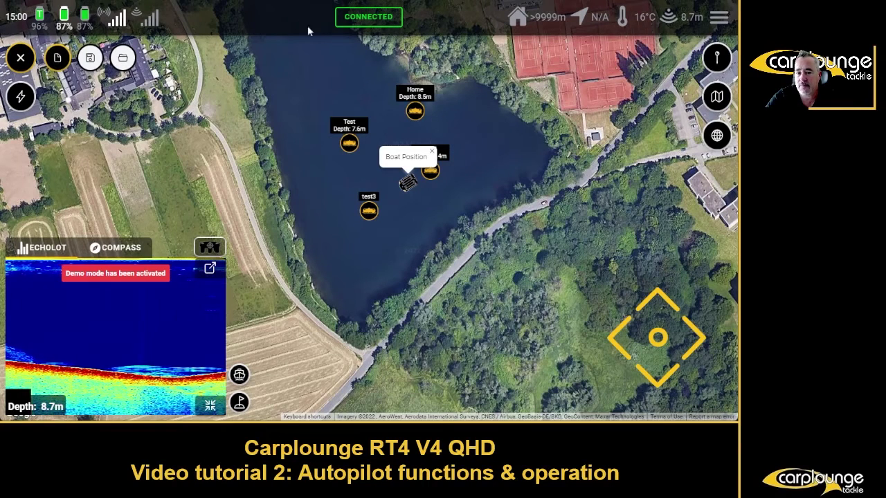
left_click(434, 178)
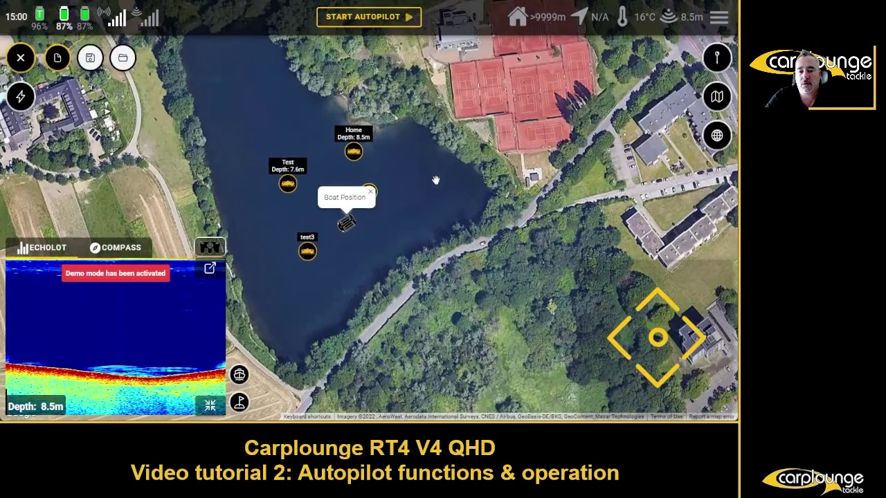
- Place waypoint 1 on the saved point and set its hopper to 'Open both'
left_click(371, 193)
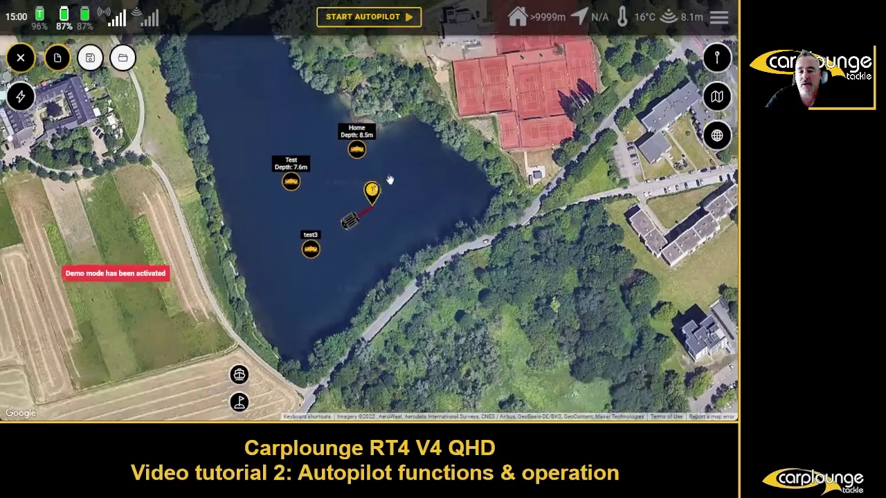
left_click(390, 181)
left_click(95, 395)
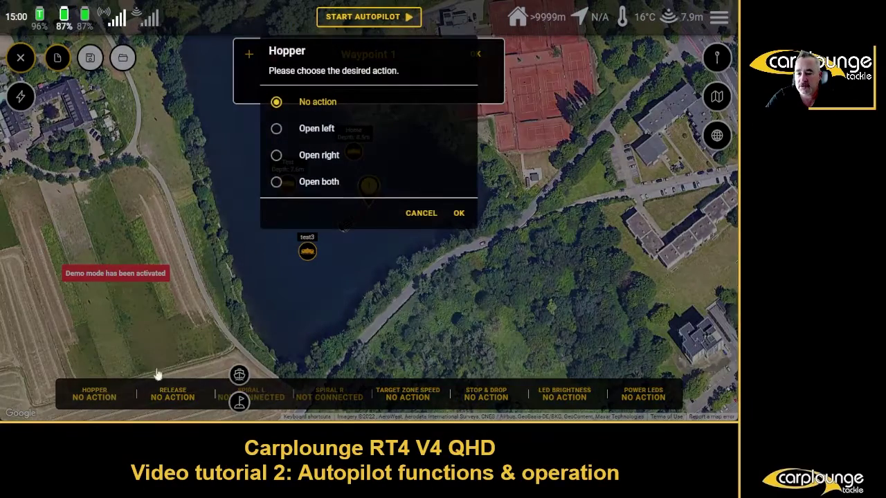
left_click(284, 182)
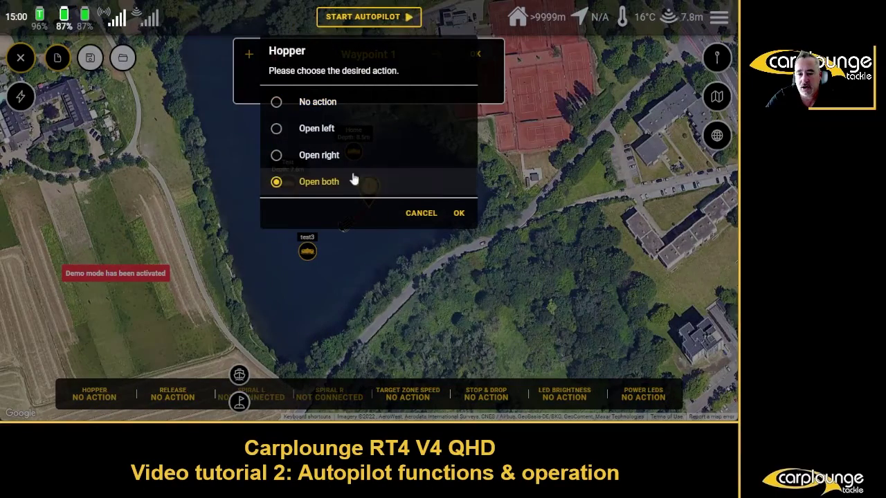
left_click(459, 213)
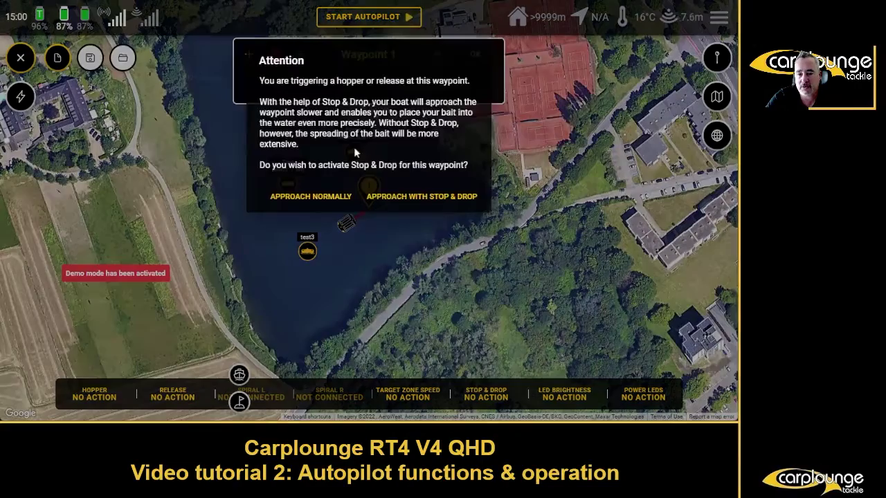
- Use the Stop & Drop approach for waypoint 1, confirm it, and start the autopilot
left_click(393, 198)
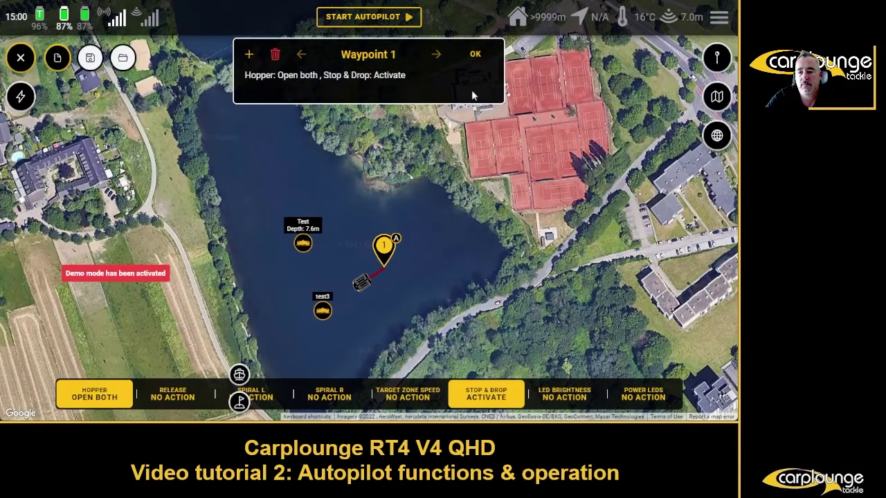
left_click(476, 55)
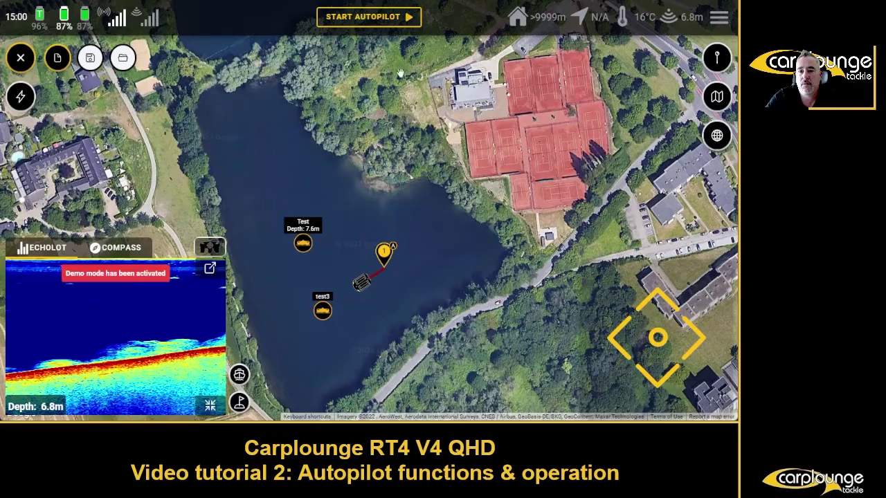
left_click(360, 20)
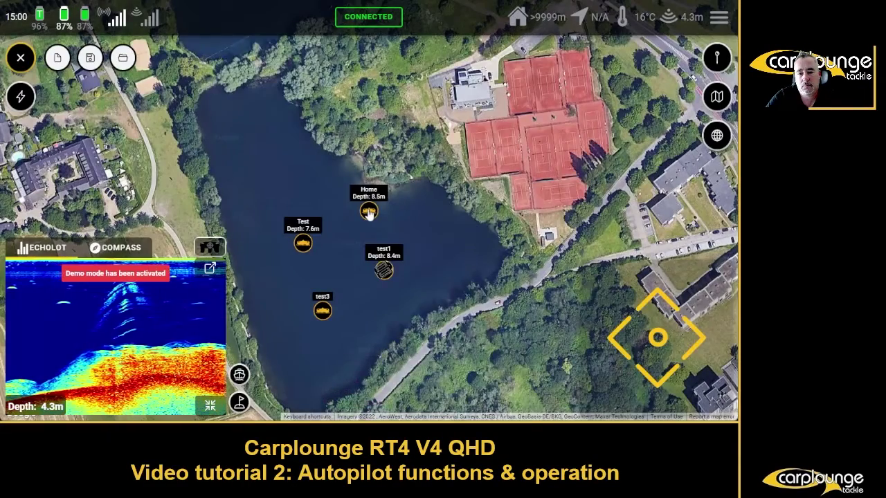
- Drive the boat to the Home point at 100% cruising speed, then centre the map on your location
left_click(369, 211)
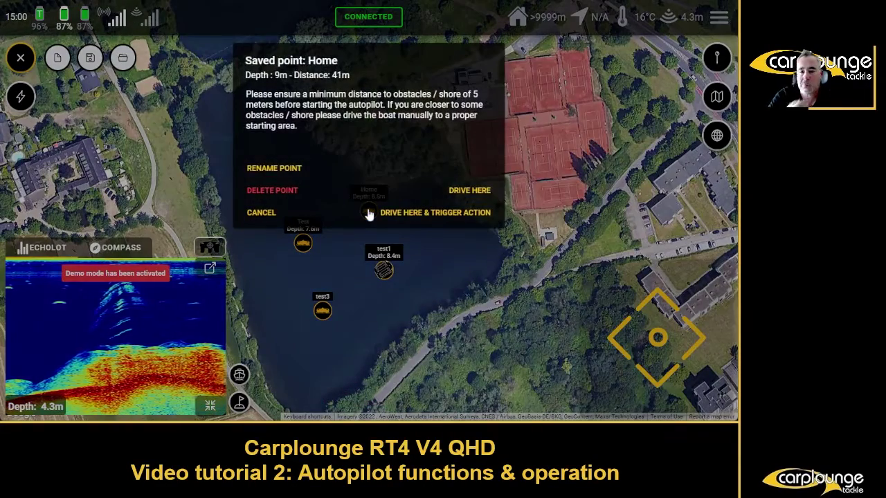
left_click(458, 190)
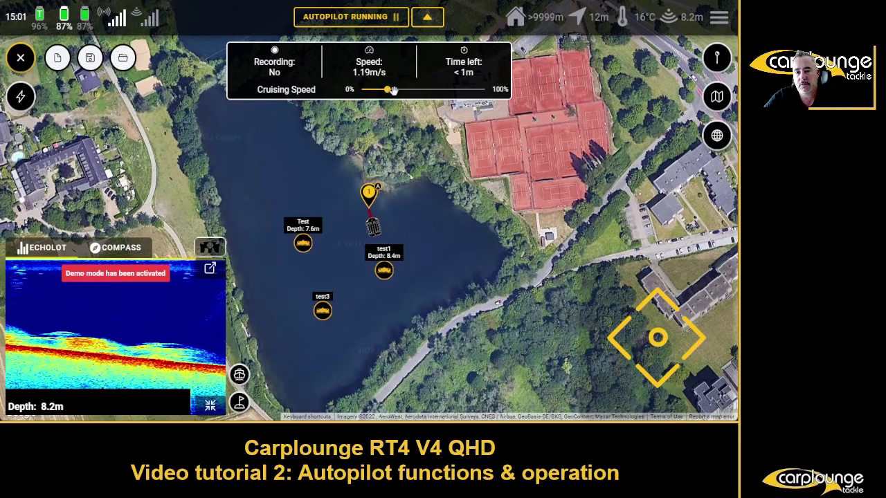
left_click_drag(389, 92, 486, 107)
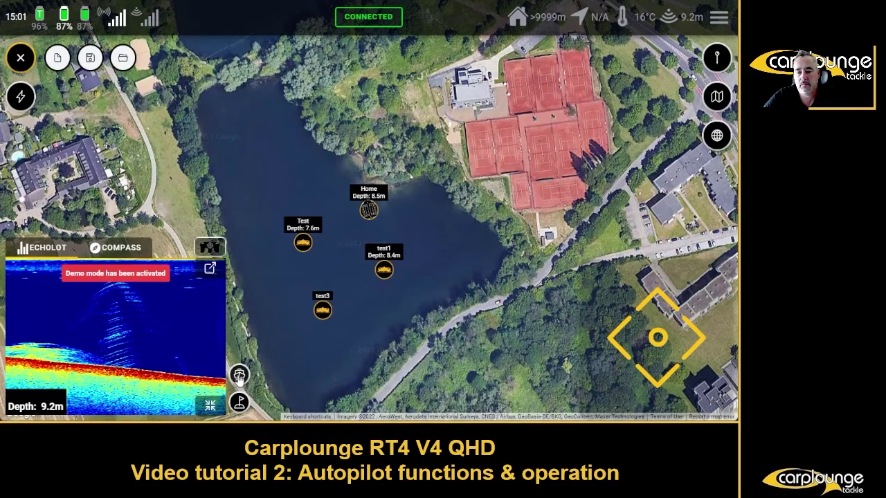
left_click(241, 403)
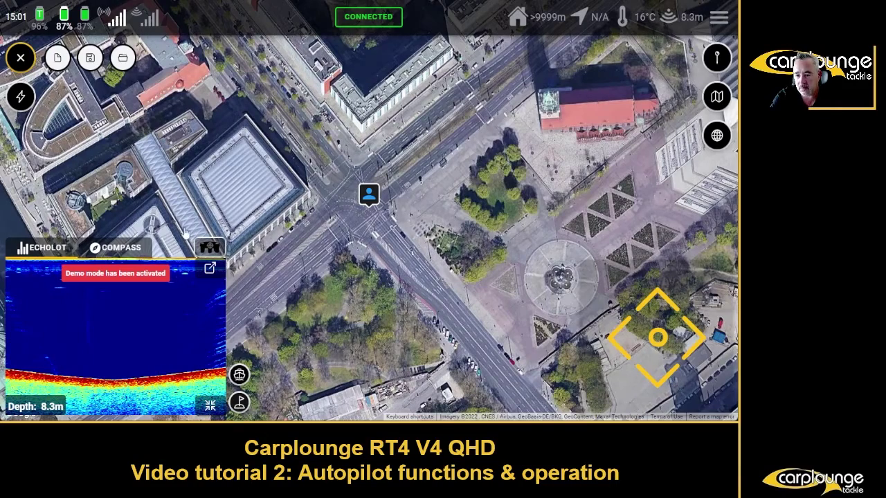
- Recentre on the lake, browse the saved routes without loading one, and start a new route at test3
left_click(209, 247)
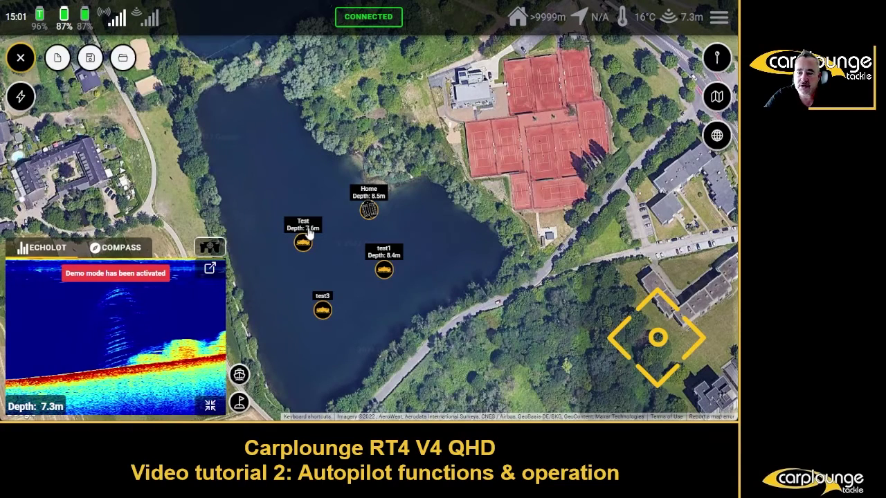
left_click(122, 59)
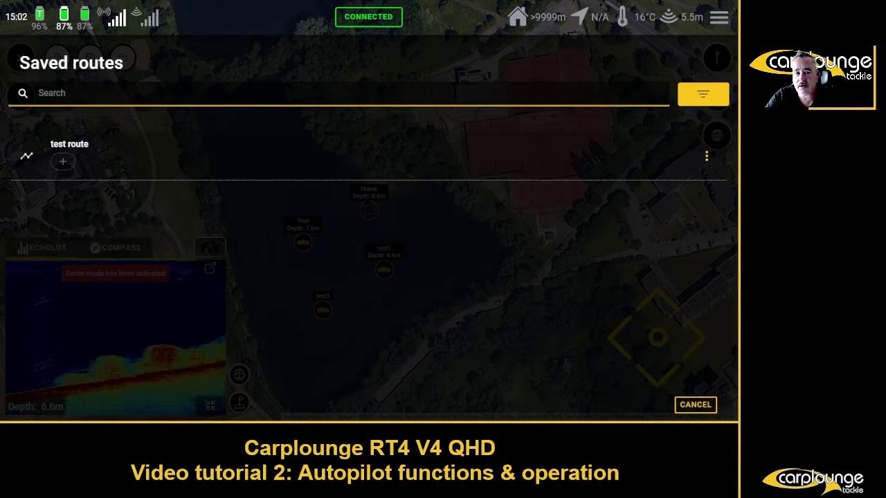
left_click(695, 406)
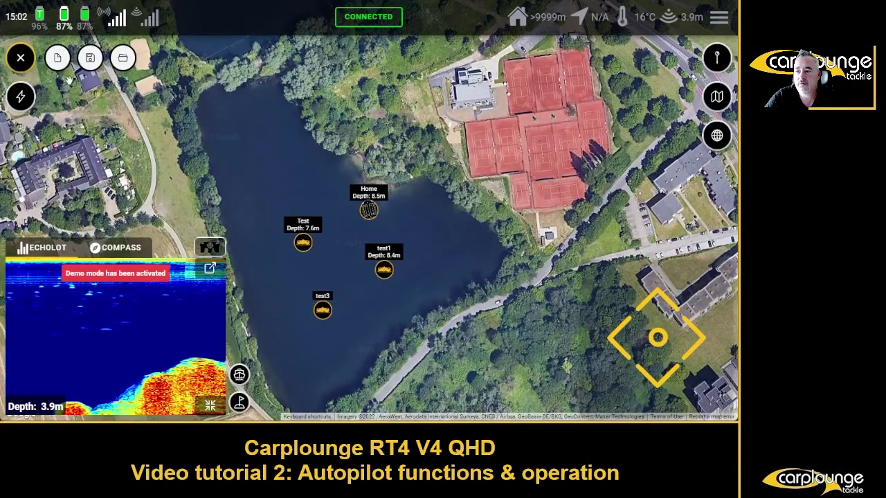
left_click(58, 59)
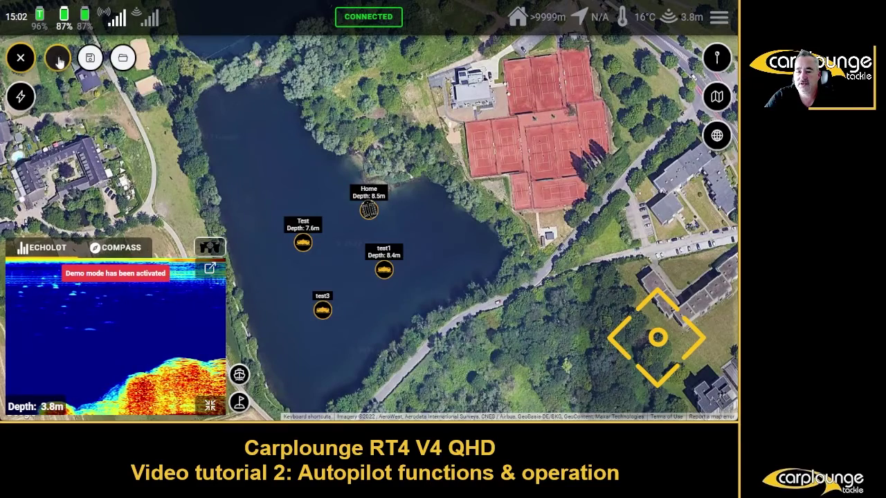
left_click(323, 313)
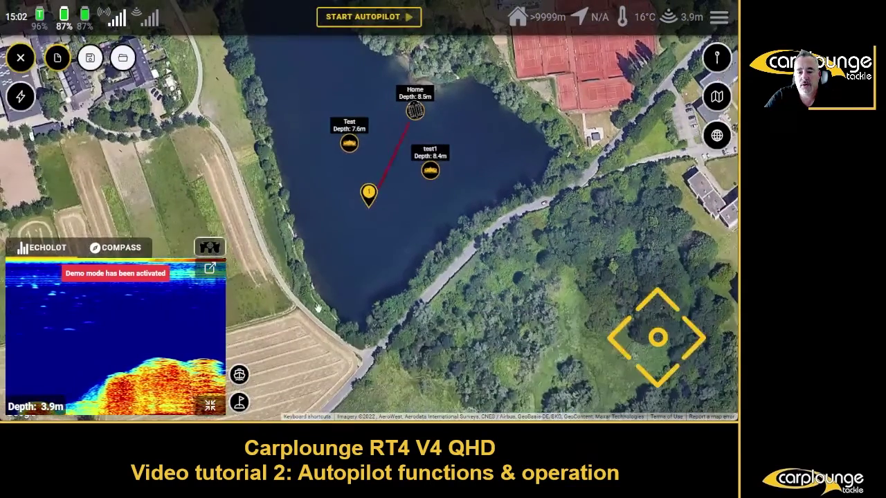
- Set waypoint 1 on test3 to 'Open both' hoppers with a normal approach
left_click(369, 192)
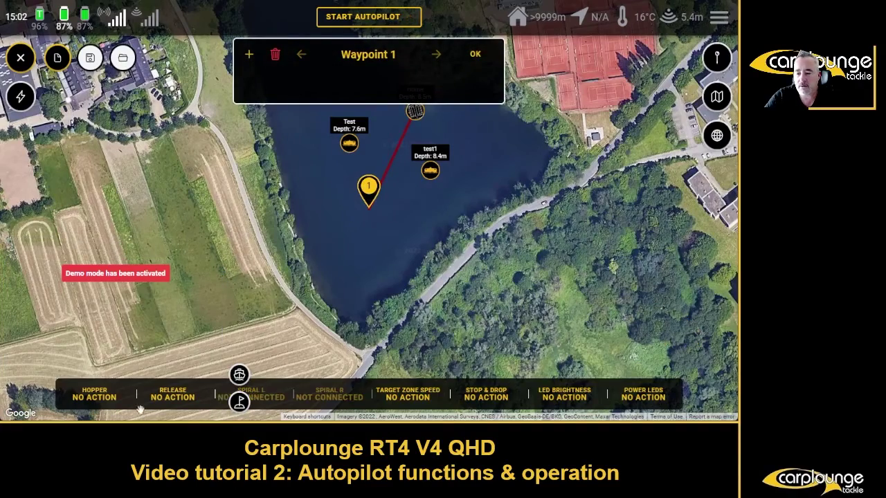
left_click(90, 400)
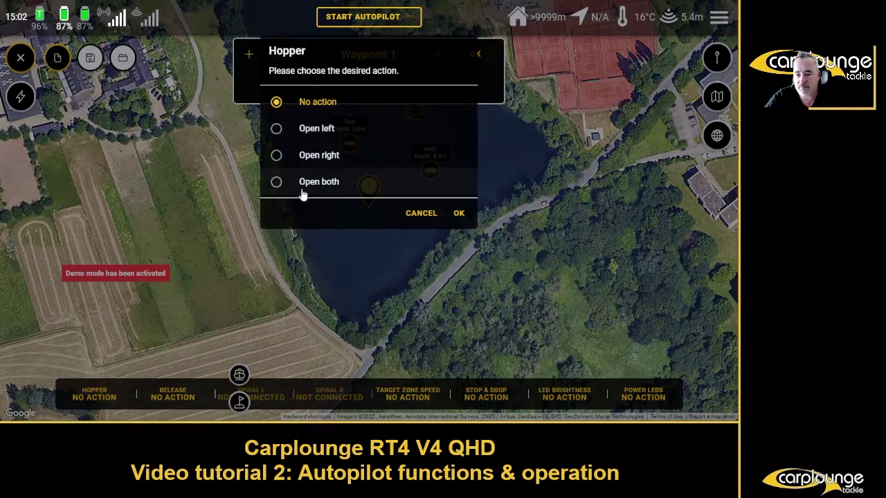
left_click(276, 182)
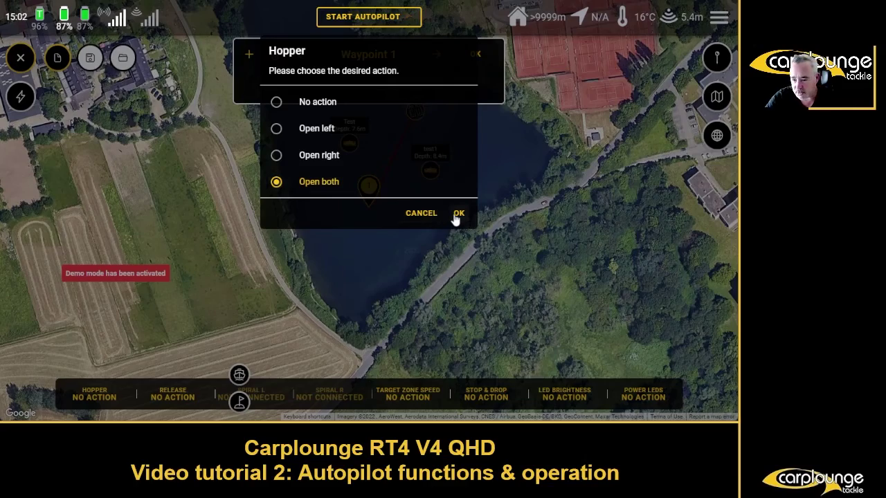
left_click(458, 214)
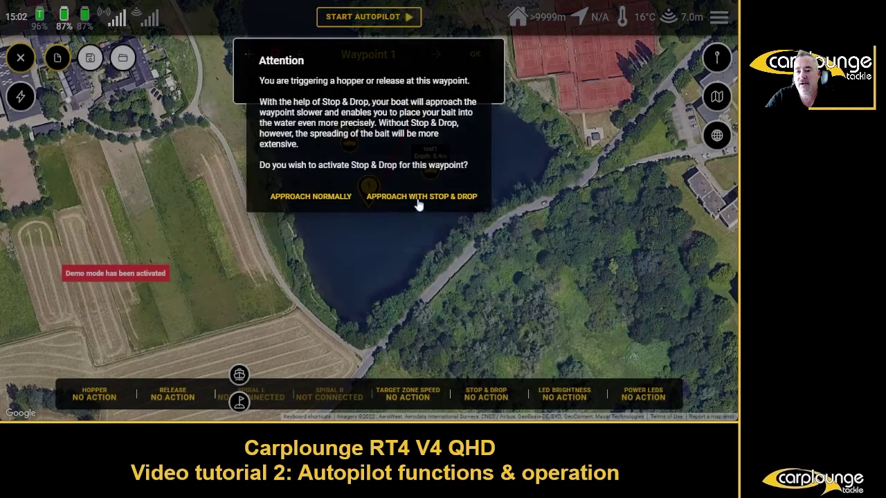
left_click(330, 199)
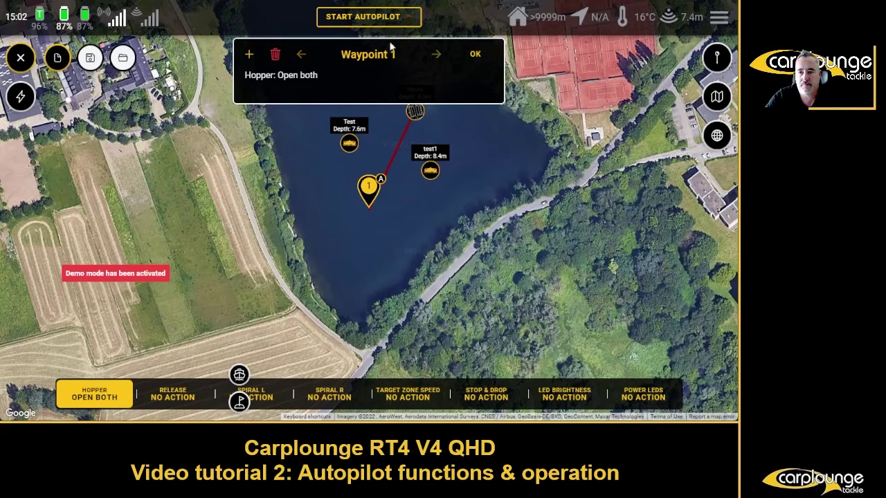
- Add a second route waypoint on the map near the Home point
left_click(250, 54)
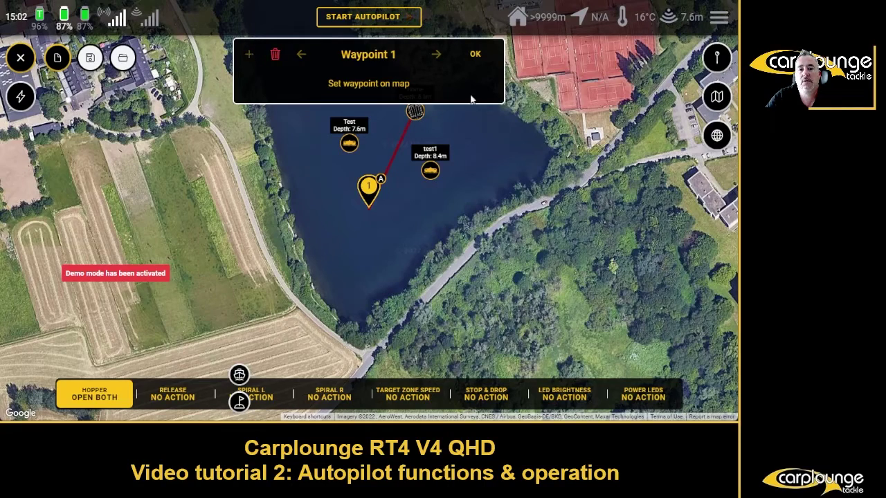
left_click(476, 59)
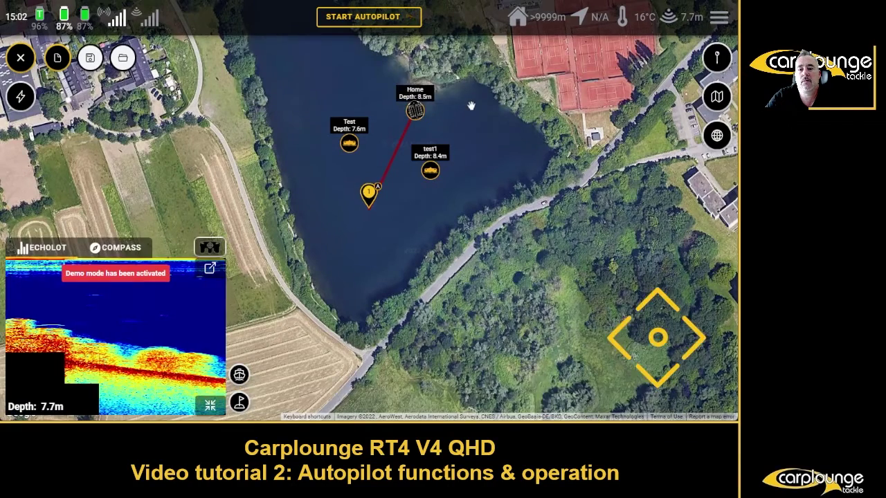
scroll(471, 107, "up", 1)
scroll(346, 117, "up", 2)
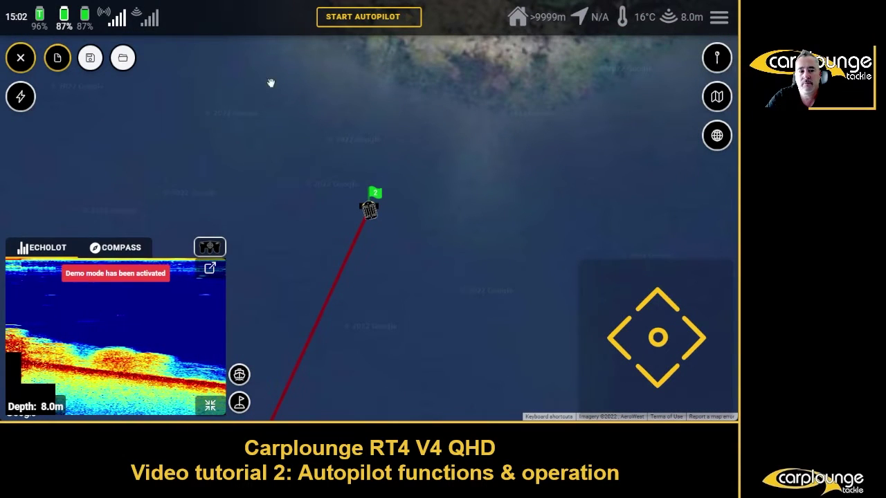
scroll(294, 115, "down", 1)
scroll(295, 118, "down", 1)
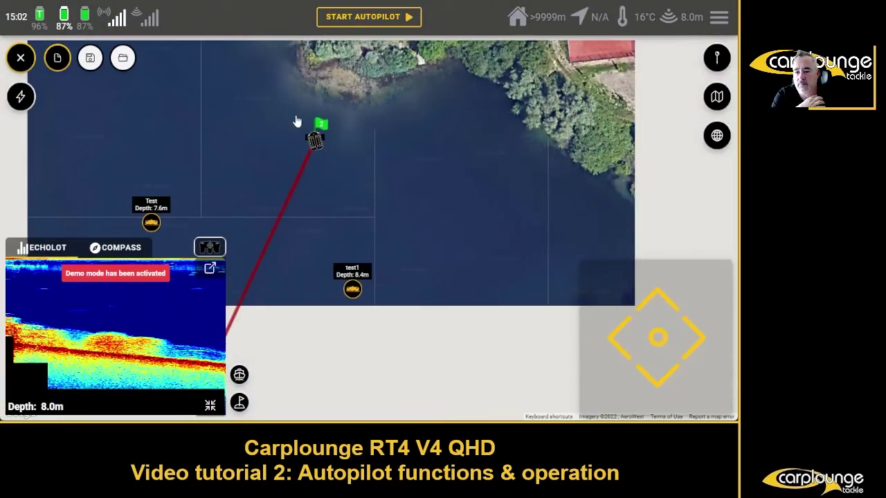
scroll(296, 121, "down", 3)
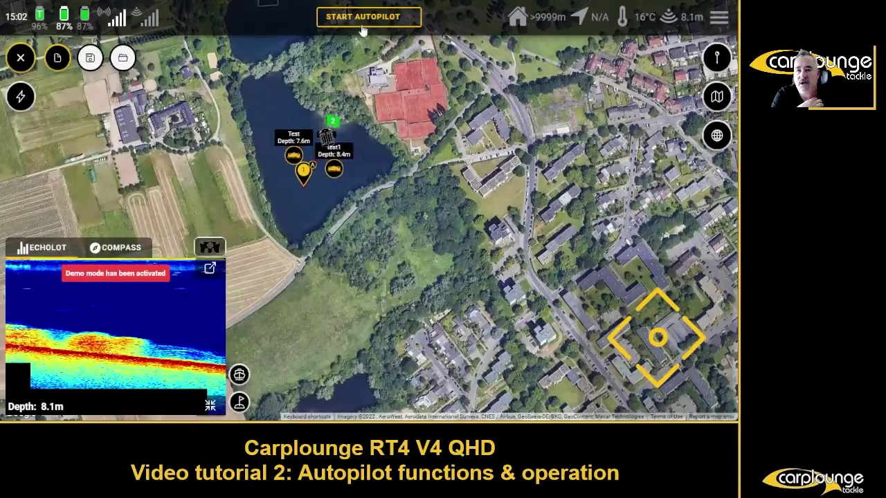
- Start the autopilot on the two-waypoint route and raise cruising speed to 100%
left_click(362, 23)
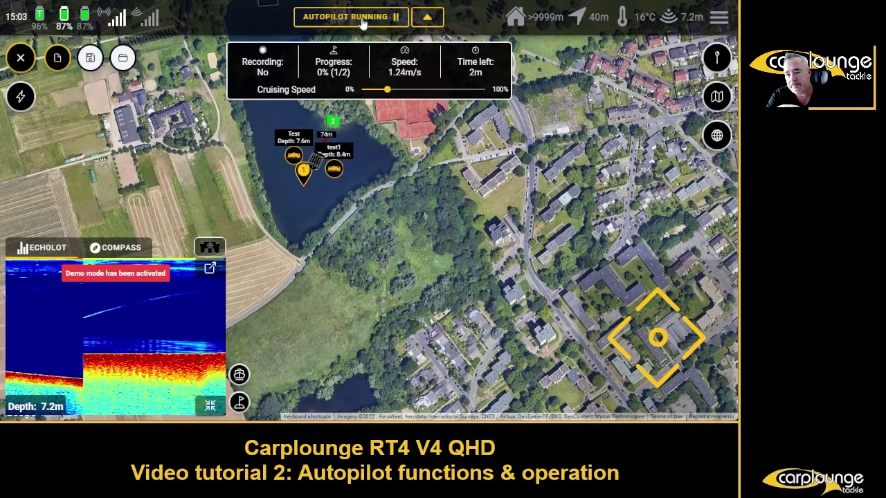
left_click_drag(387, 90, 484, 90)
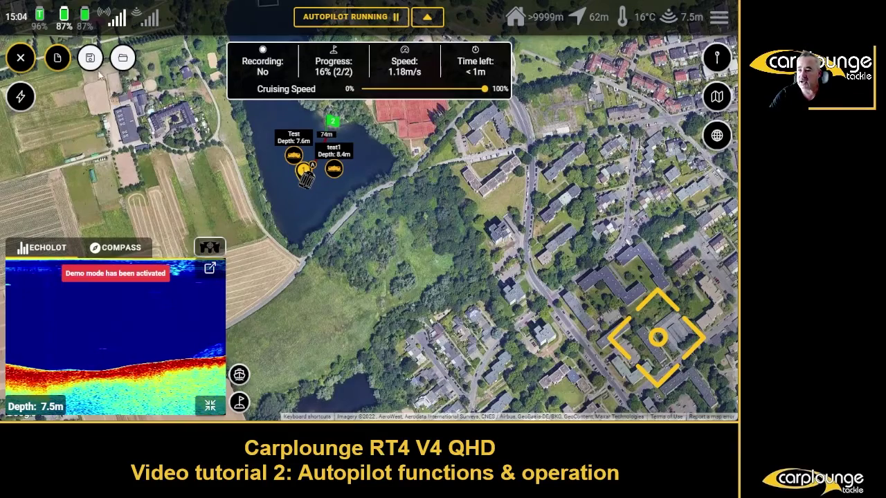
- Replace the default route name with 'test2' and save the route
left_click(90, 58)
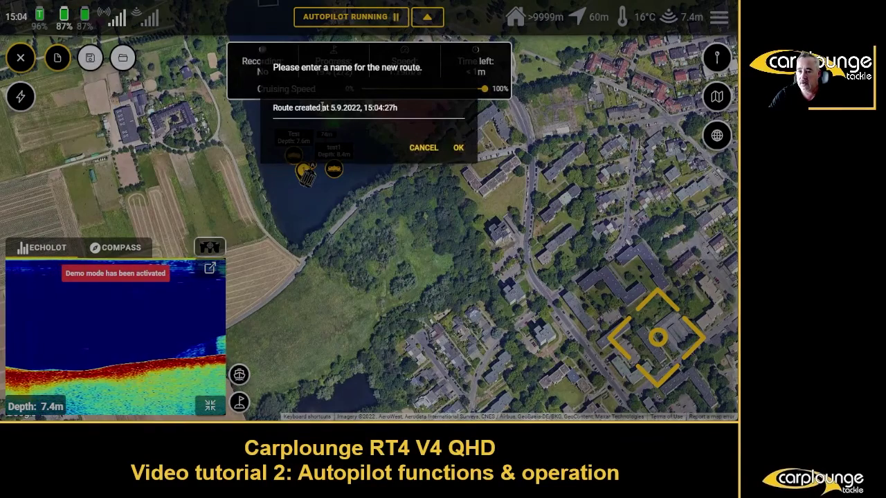
left_click(406, 105)
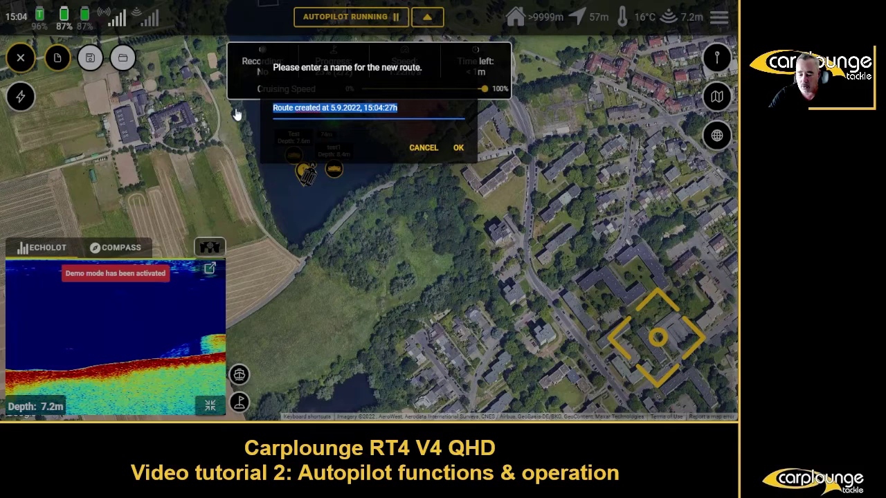
type("test")
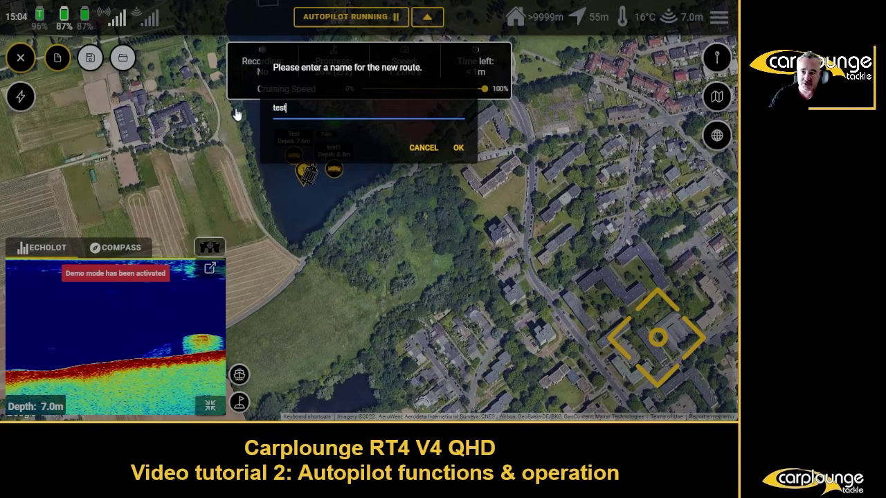
type("2")
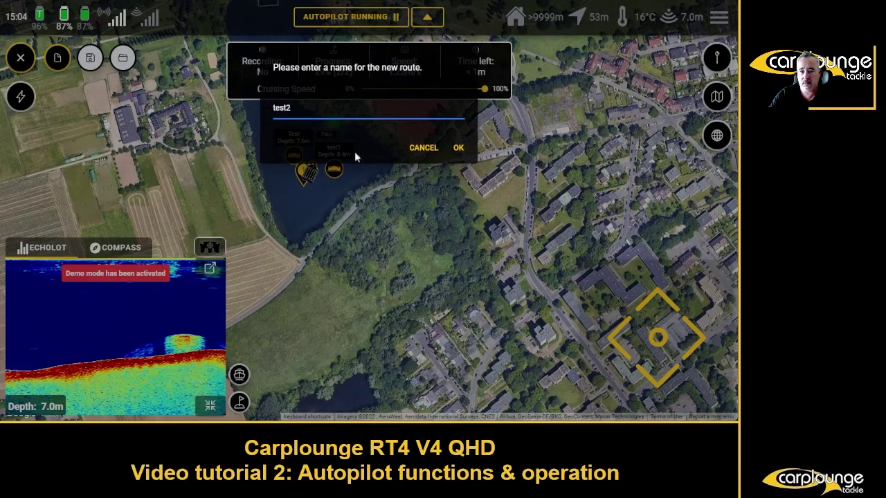
left_click(458, 148)
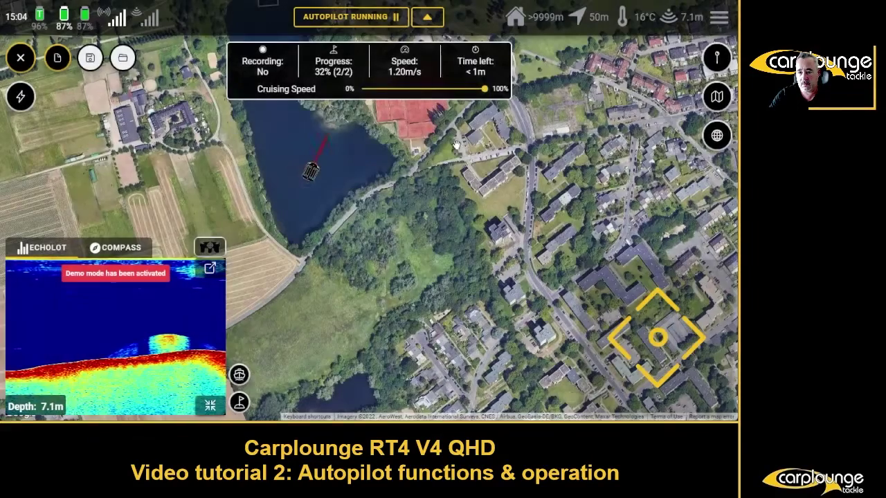